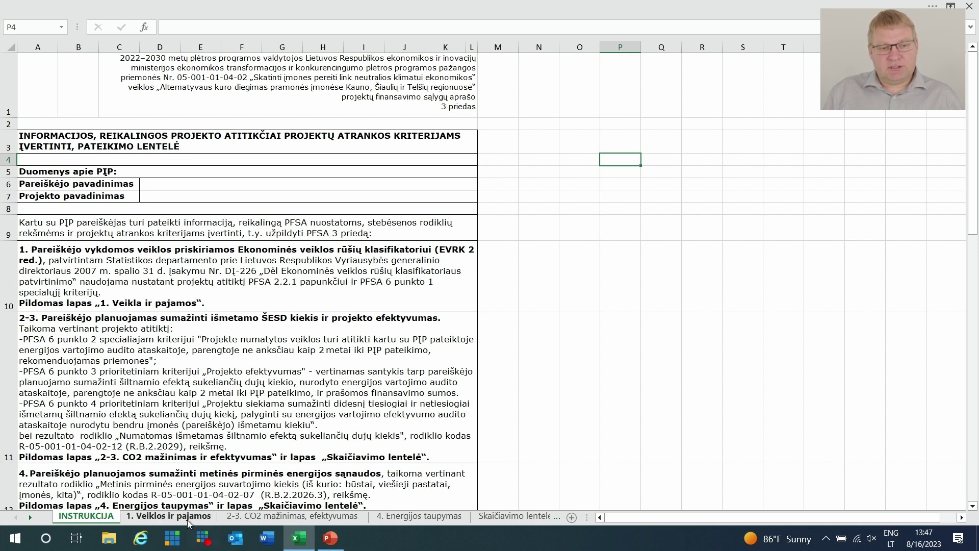
- On the "1. Veiklos ir pajamos" sheet, answer item 1.1 about taking part in EU emissions trading with "Ne"
{"action": "left_click", "coordinate": [171, 517]}
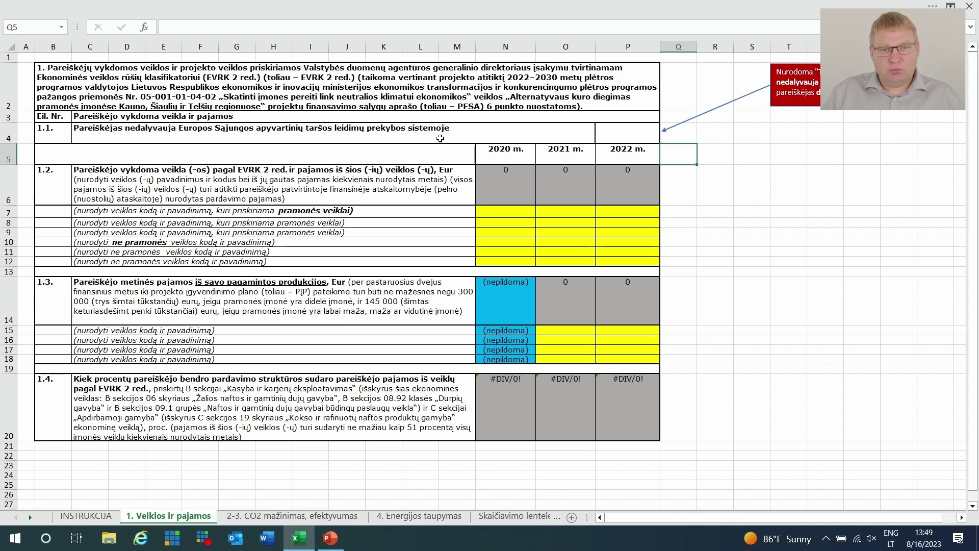
{"action": "left_click", "coordinate": [650, 132]}
{"action": "left_click", "coordinate": [666, 139]}
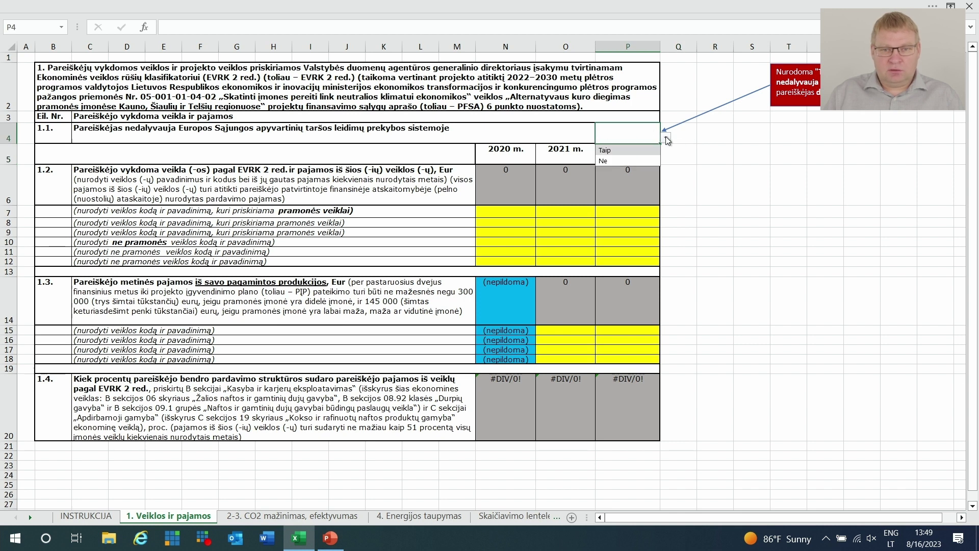
{"action": "left_click", "coordinate": [635, 160]}
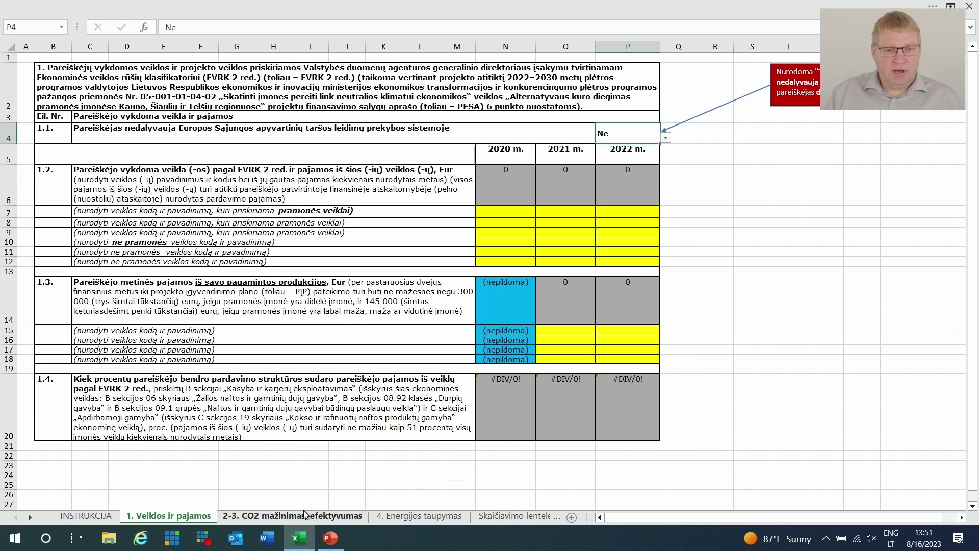
- Examine the "2-3. CO2 mažinimas, efektyvumas" sheet: emission tables 2.1 and 2.2, project efficiency table 3, and the red notes below
{"action": "left_click", "coordinate": [270, 516]}
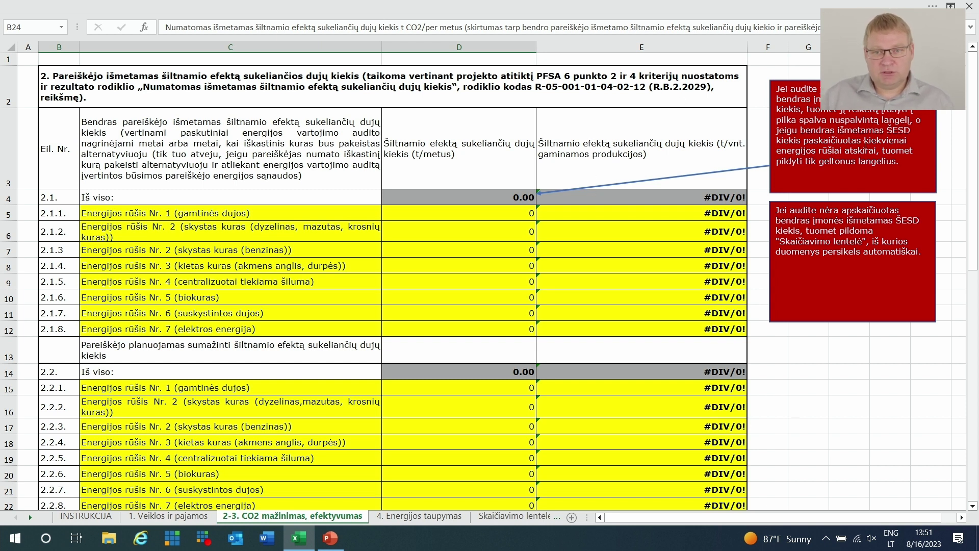
{"action": "left_click", "coordinate": [492, 200]}
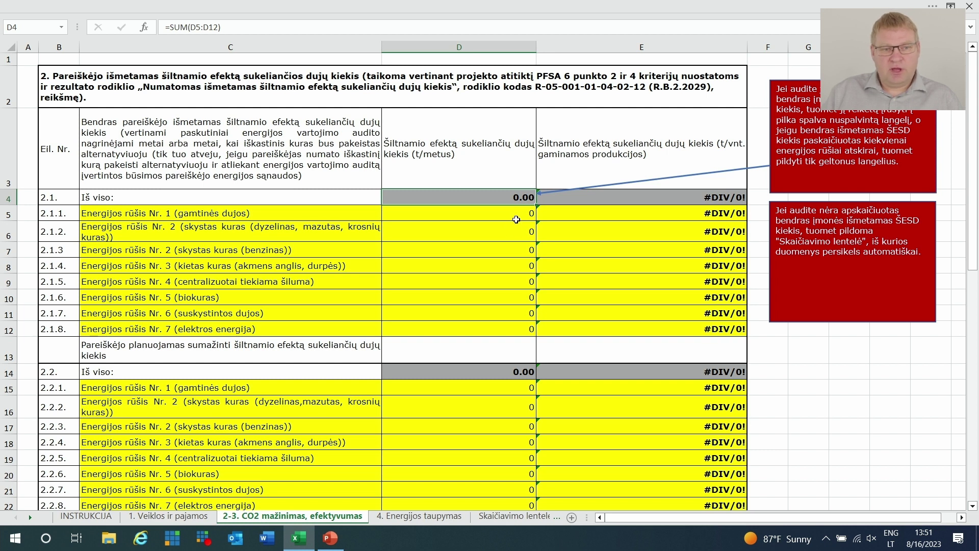
{"action": "scroll", "coordinate": [510, 219], "scroll_direction": "down", "scroll_amount": 3}
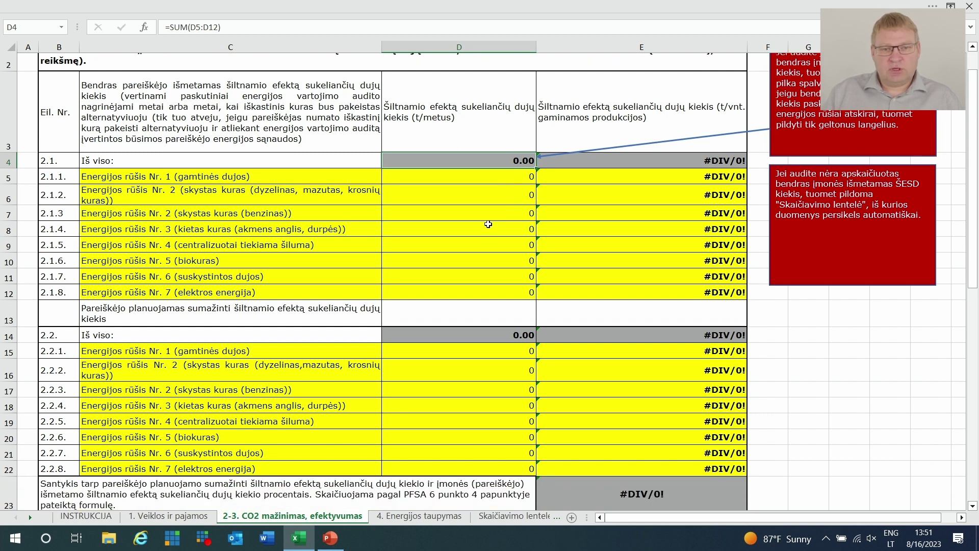
{"action": "scroll", "coordinate": [488, 221], "scroll_direction": "down", "scroll_amount": 7}
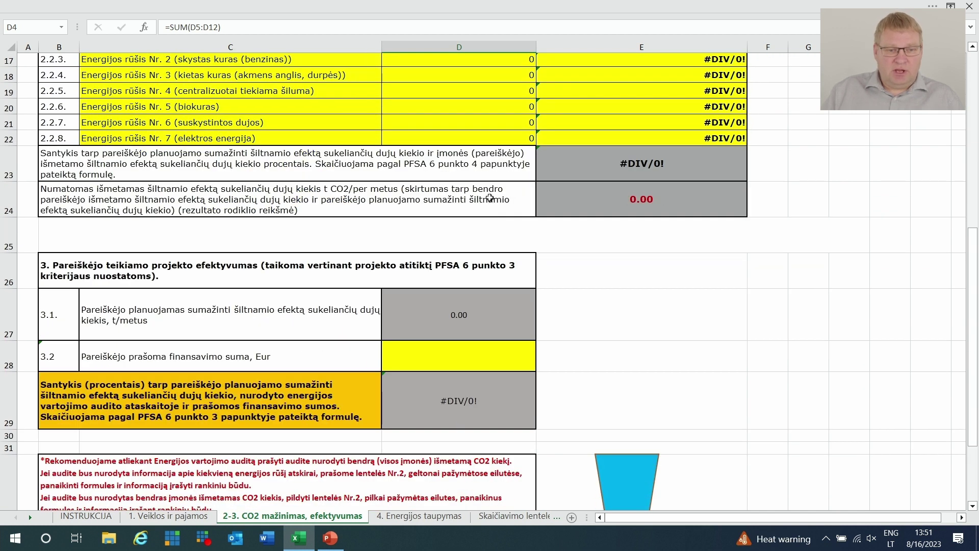
{"action": "scroll", "coordinate": [490, 201], "scroll_direction": "up", "scroll_amount": 9}
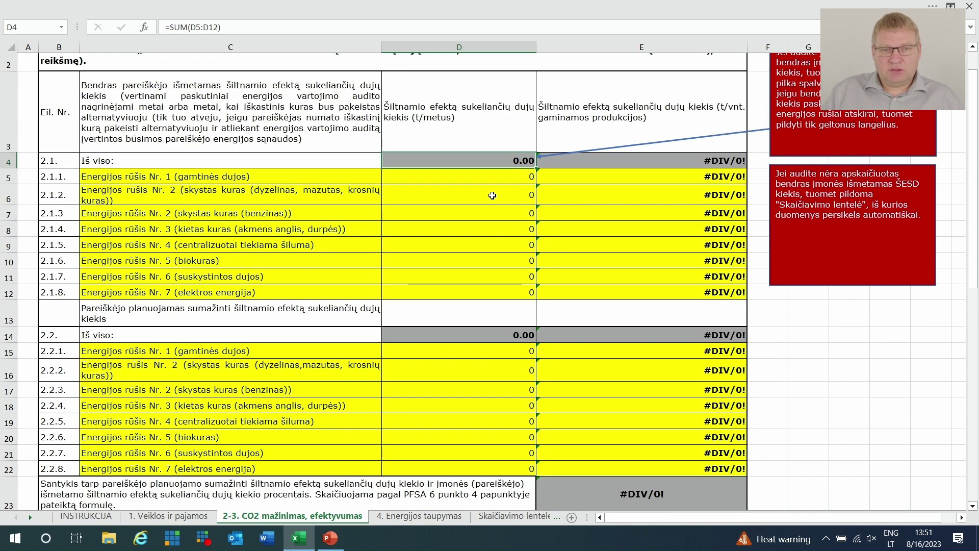
{"action": "scroll", "coordinate": [493, 196], "scroll_direction": "down", "scroll_amount": 10}
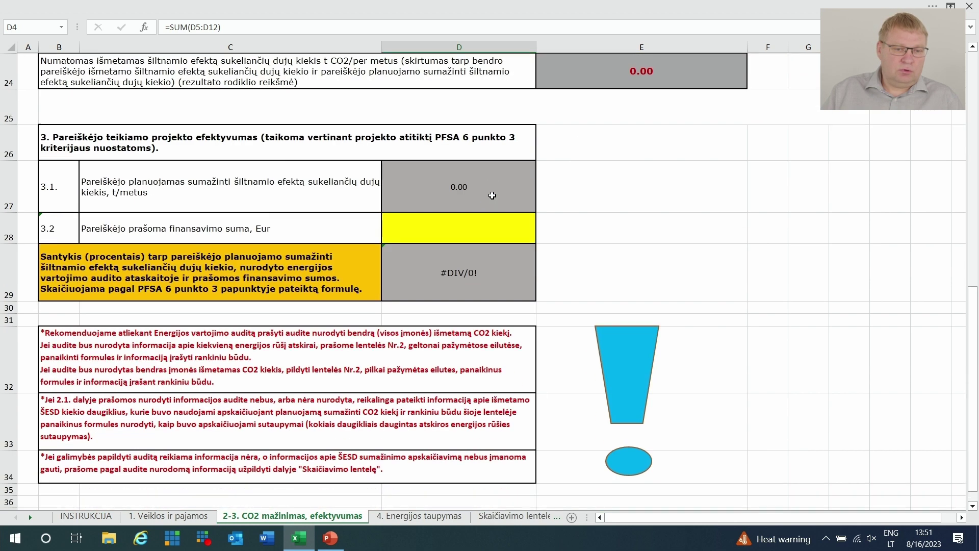
{"action": "scroll", "coordinate": [492, 195], "scroll_direction": "down", "scroll_amount": 1}
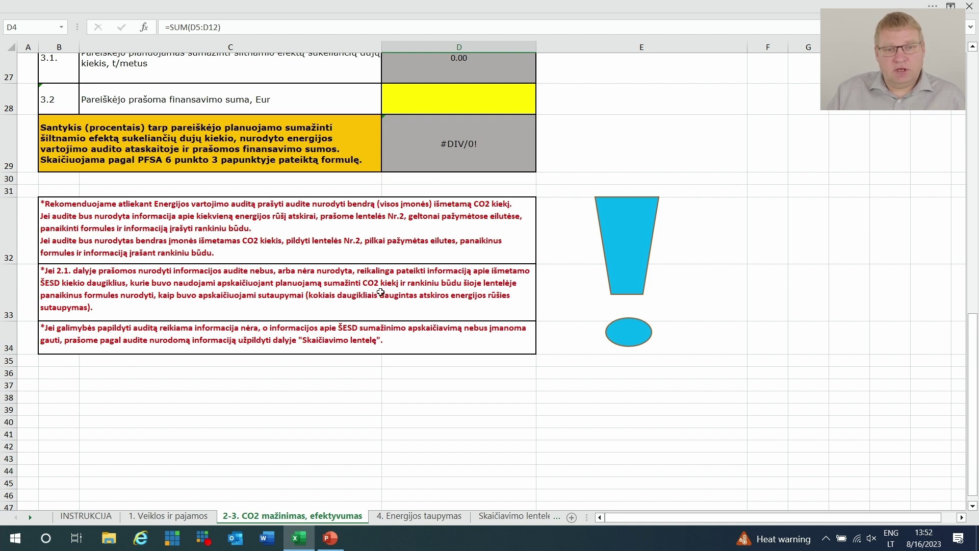
{"action": "scroll", "coordinate": [380, 292], "scroll_direction": "up", "scroll_amount": 7}
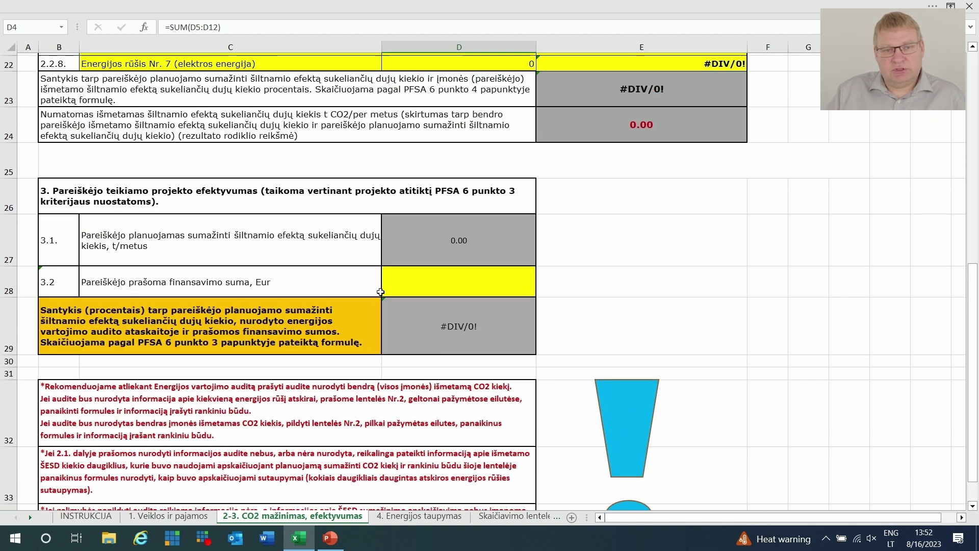
{"action": "scroll", "coordinate": [381, 292], "scroll_direction": "up", "scroll_amount": 2}
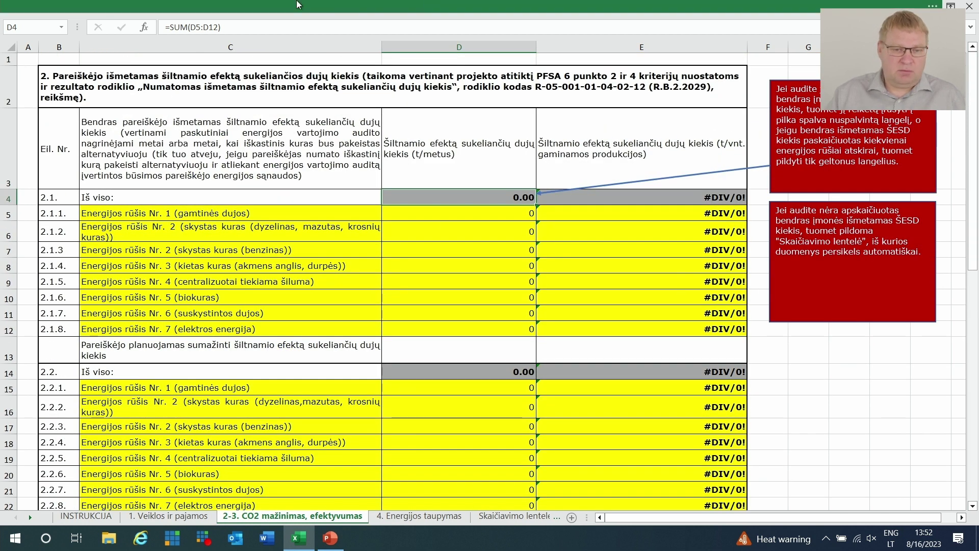
- On the "Skaičiavimo lentelė" sheet, enter 100 MWh/metus as the company's pre-project petrol (benzinas) consumption in J13
{"action": "left_click", "coordinate": [517, 516]}
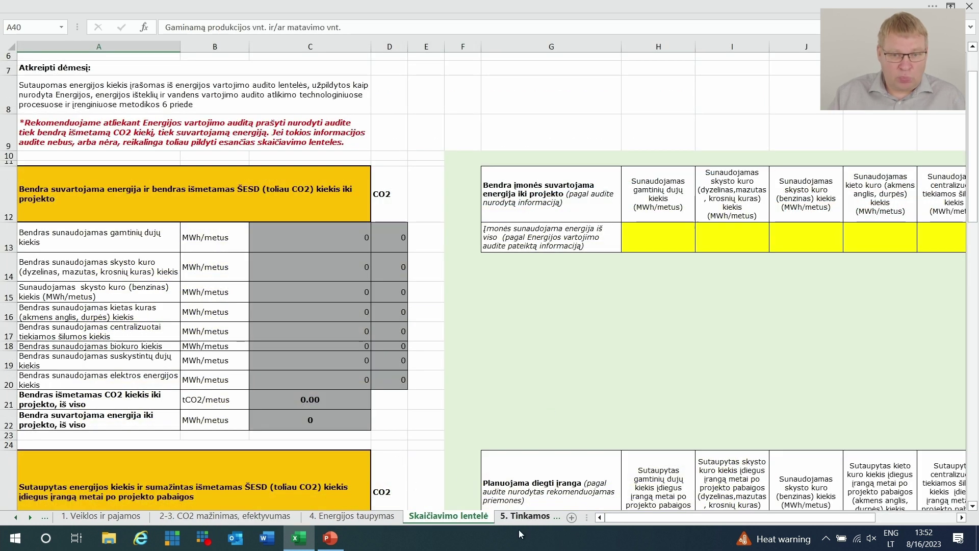
{"action": "left_click_drag", "start_coordinate": [608, 519], "coordinate": [712, 519]}
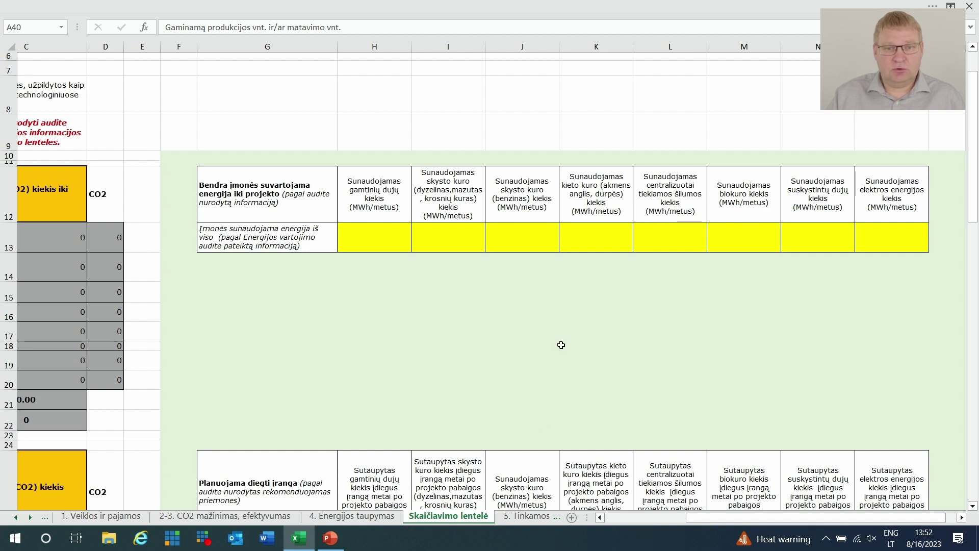
{"action": "left_click", "coordinate": [529, 229]}
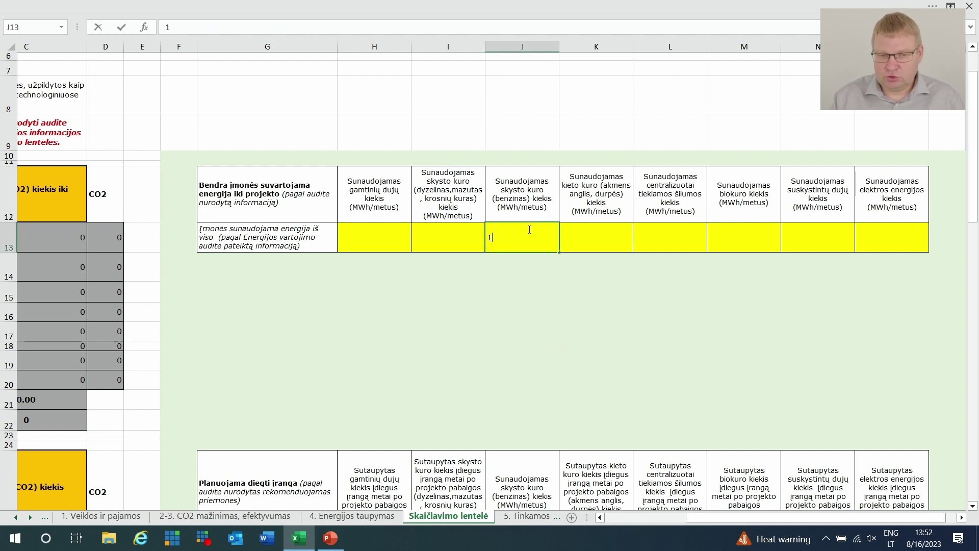
{"action": "type", "text": "100"}
{"action": "left_click", "coordinate": [530, 317]}
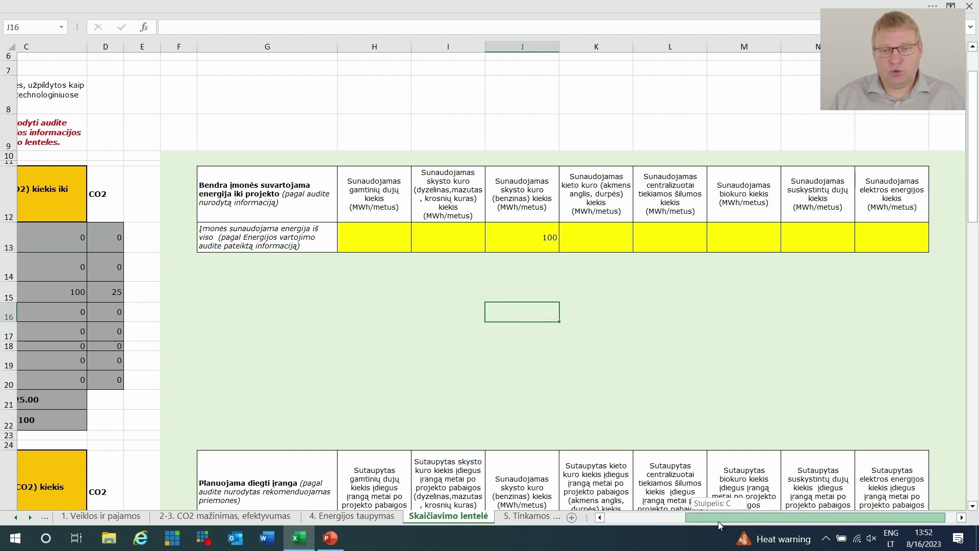
{"action": "left_click_drag", "start_coordinate": [718, 521], "coordinate": [606, 524]}
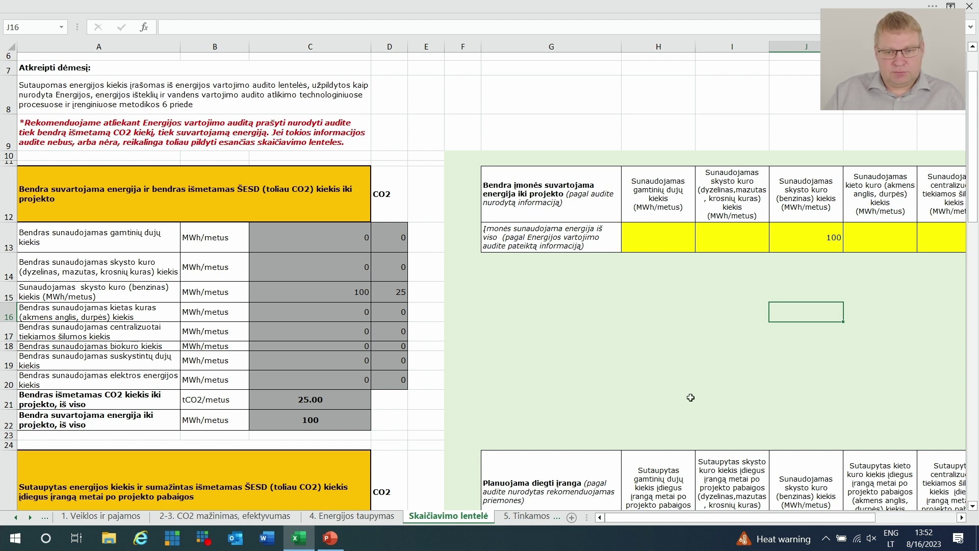
{"action": "scroll", "coordinate": [709, 397], "scroll_direction": "up", "scroll_amount": 2}
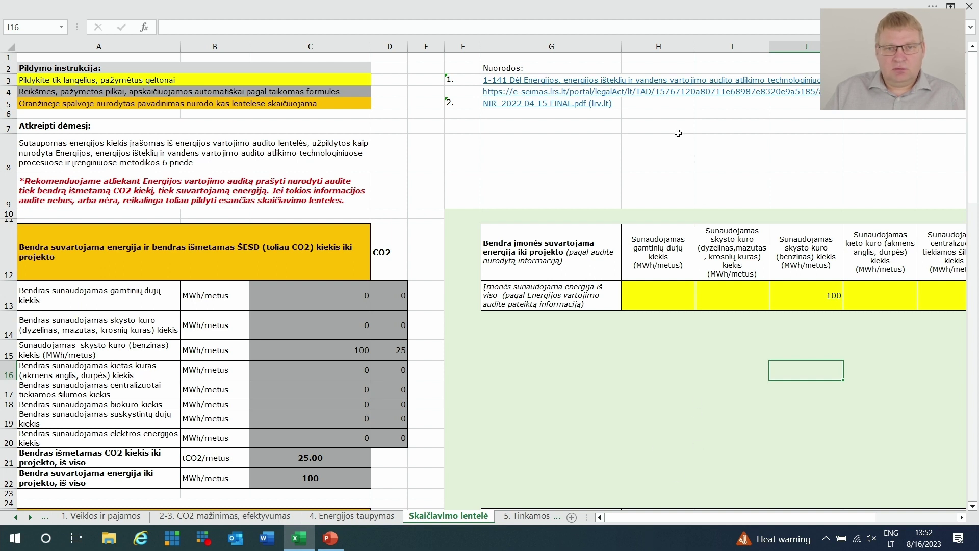
{"action": "left_click", "coordinate": [641, 88]}
- Enter 50 MWh/metus in the petrol (benzinas) column for the first planned equipment row, cell J26
{"action": "scroll", "coordinate": [644, 163], "scroll_direction": "down", "scroll_amount": 4}
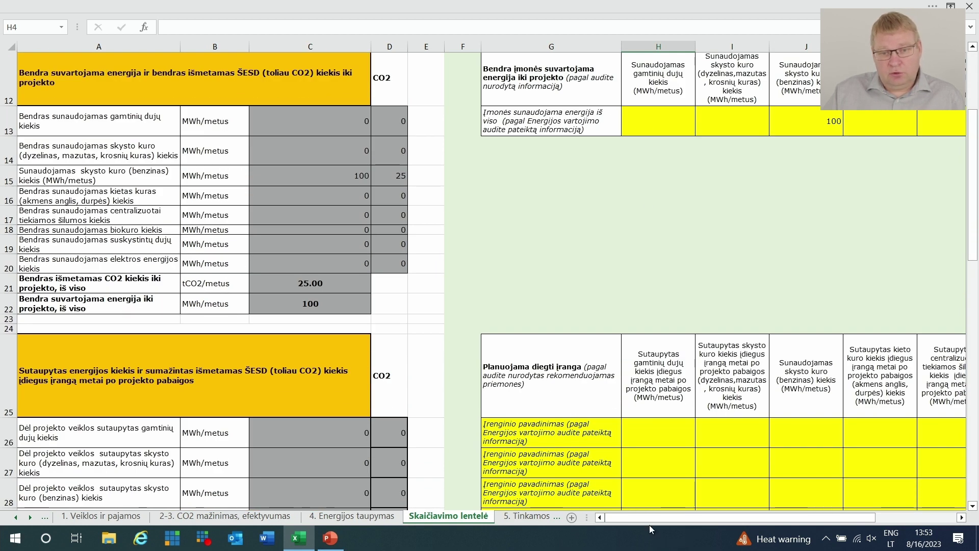
{"action": "scroll", "coordinate": [598, 282], "scroll_direction": "down", "scroll_amount": 1}
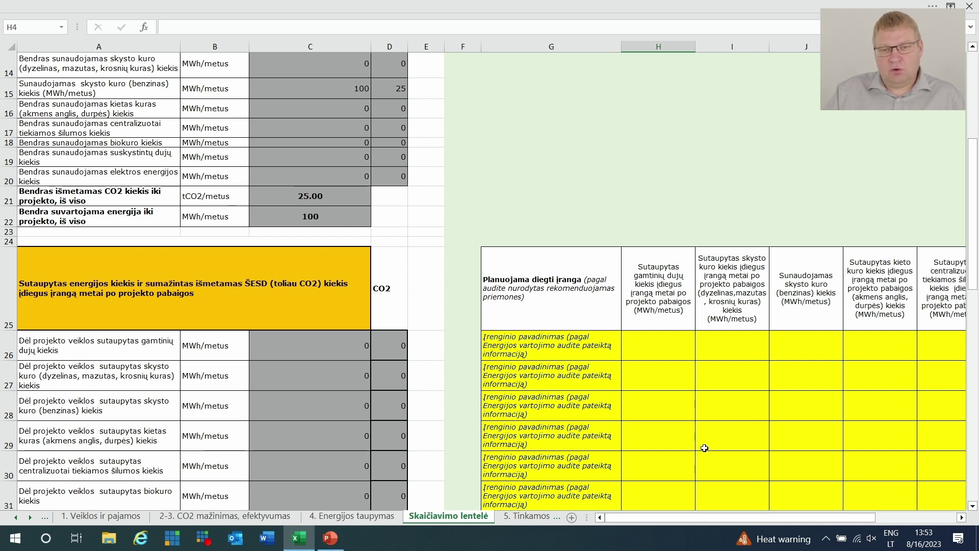
{"action": "left_click_drag", "start_coordinate": [648, 516], "coordinate": [696, 522]}
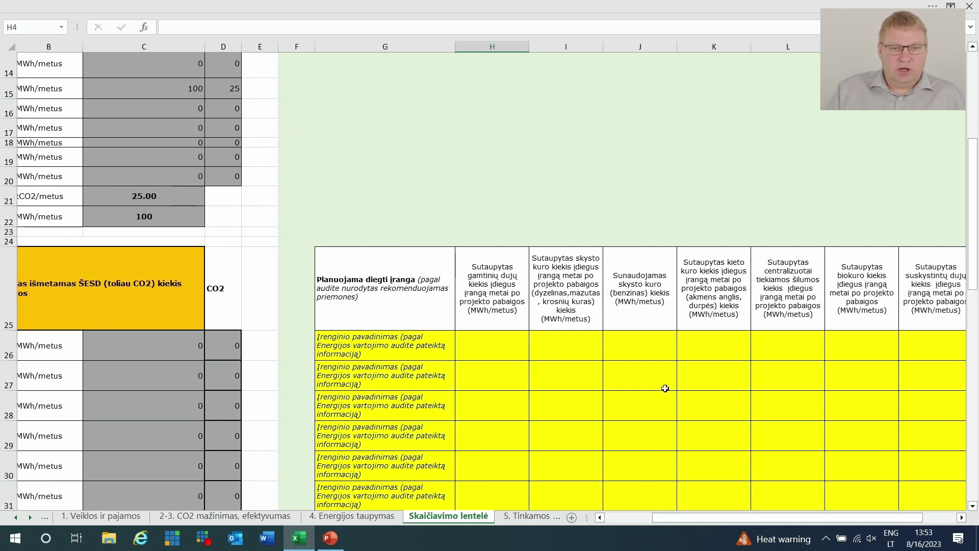
{"action": "left_click", "coordinate": [645, 338]}
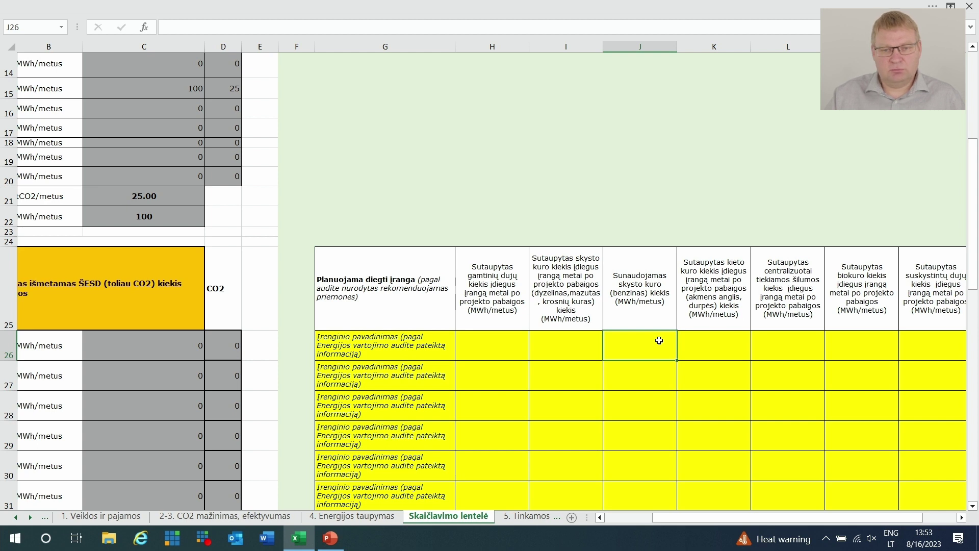
{"action": "type", "text": "50"}
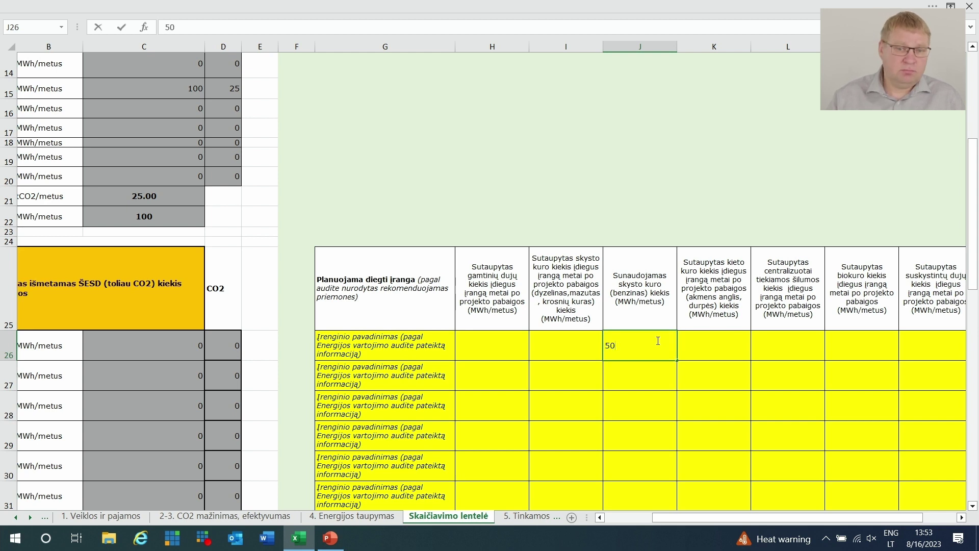
{"action": "key", "text": "Return"}
- Compare the calculated energy savings and CO2 reduction with the pre-project totals, and review the planned CO2 per production unit table
{"action": "scroll", "coordinate": [644, 380], "scroll_direction": "down", "scroll_amount": 4}
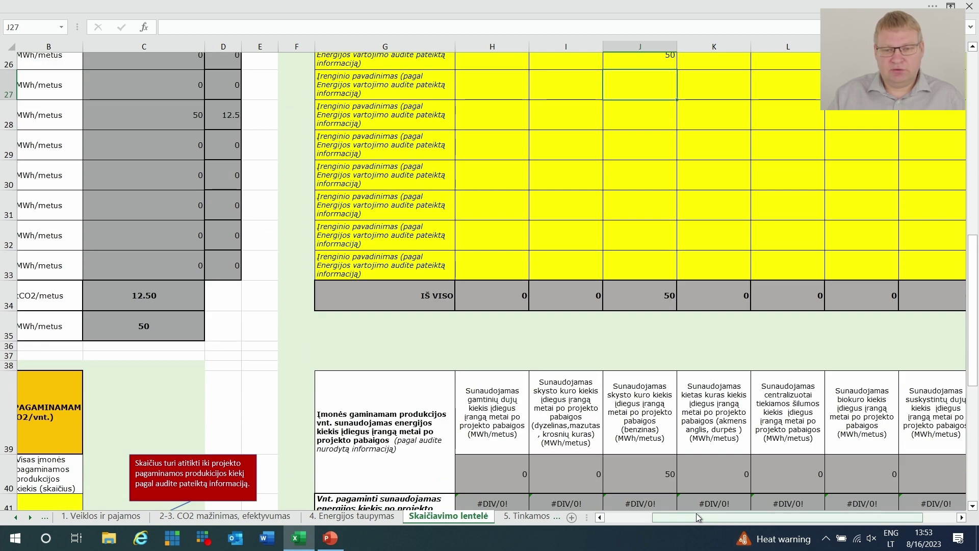
{"action": "left_click_drag", "start_coordinate": [696, 514], "coordinate": [646, 516]}
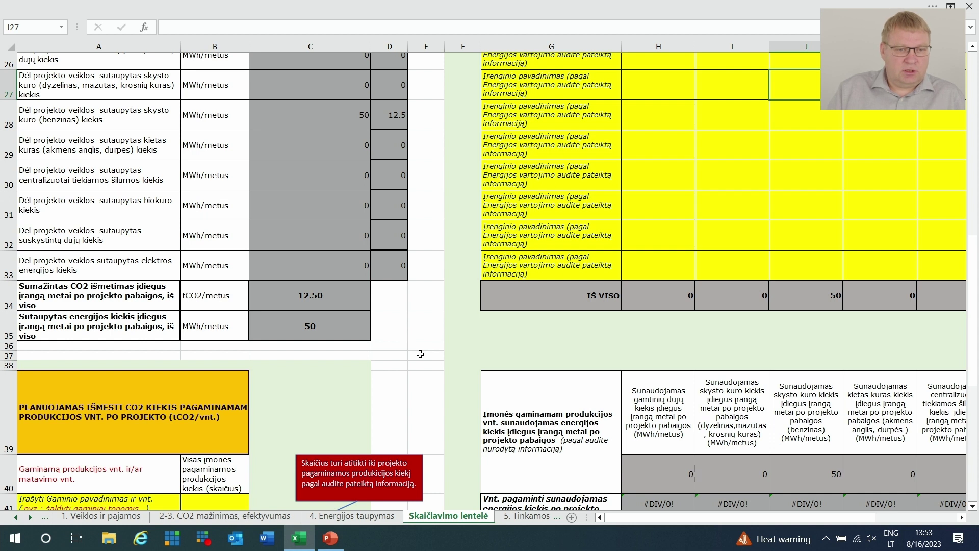
{"action": "scroll", "coordinate": [421, 354], "scroll_direction": "up", "scroll_amount": 3}
{"action": "scroll", "coordinate": [422, 350], "scroll_direction": "down", "scroll_amount": 1}
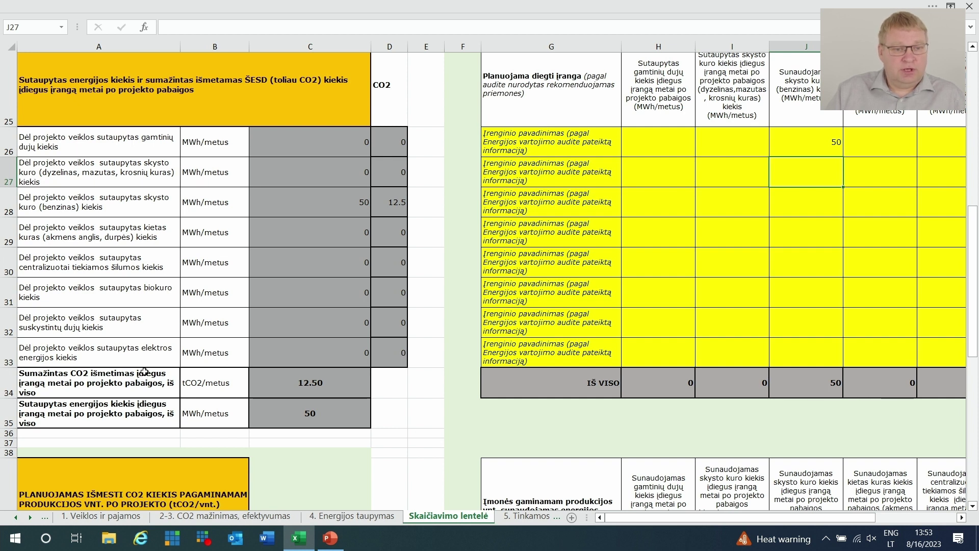
{"action": "scroll", "coordinate": [144, 372], "scroll_direction": "down", "scroll_amount": 1}
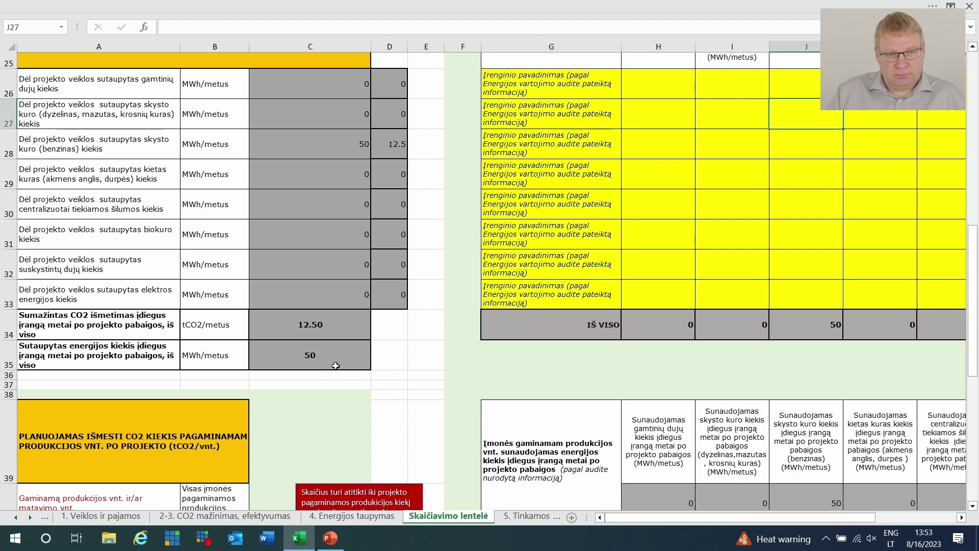
{"action": "scroll", "coordinate": [339, 367], "scroll_direction": "up", "scroll_amount": 3}
{"action": "scroll", "coordinate": [340, 367], "scroll_direction": "up", "scroll_amount": 5}
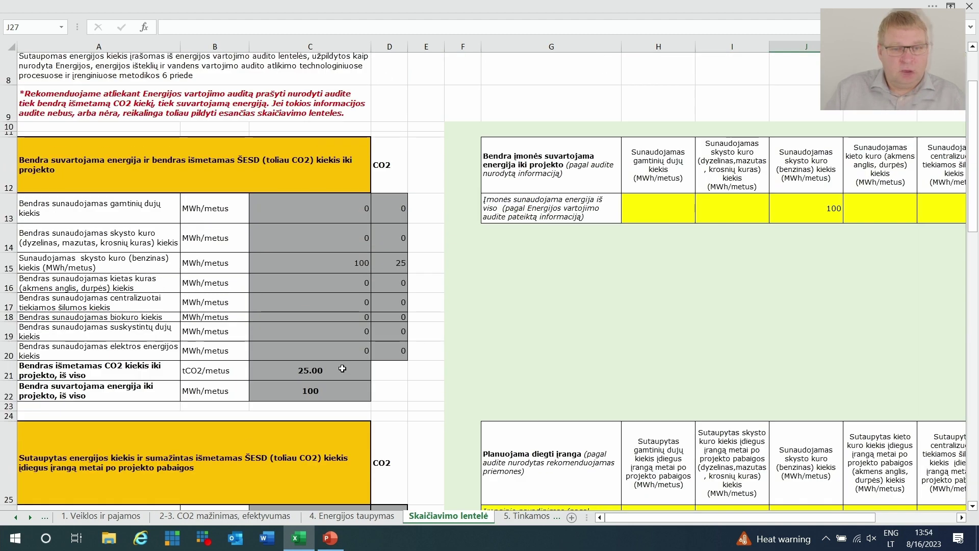
{"action": "scroll", "coordinate": [327, 352], "scroll_direction": "down", "scroll_amount": 9}
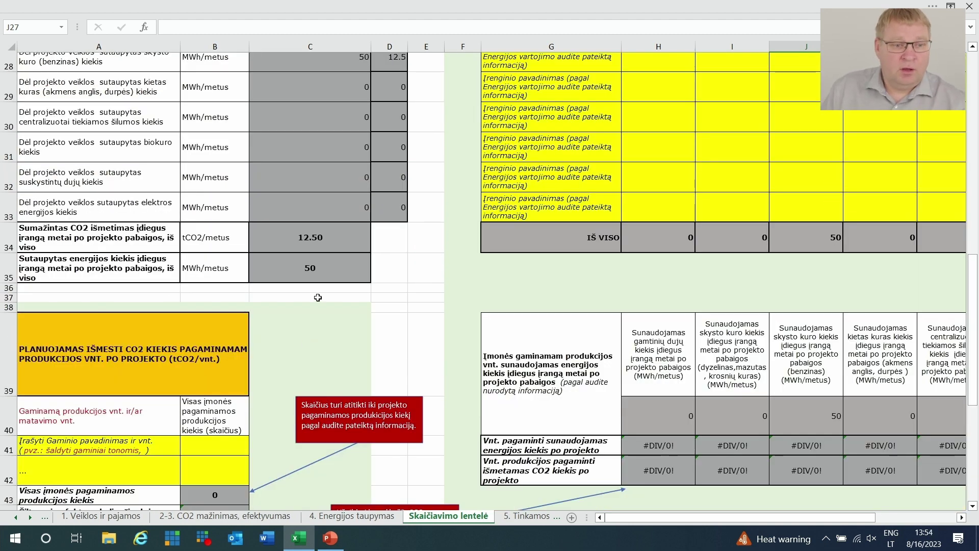
{"action": "scroll", "coordinate": [342, 318], "scroll_direction": "down", "scroll_amount": 1}
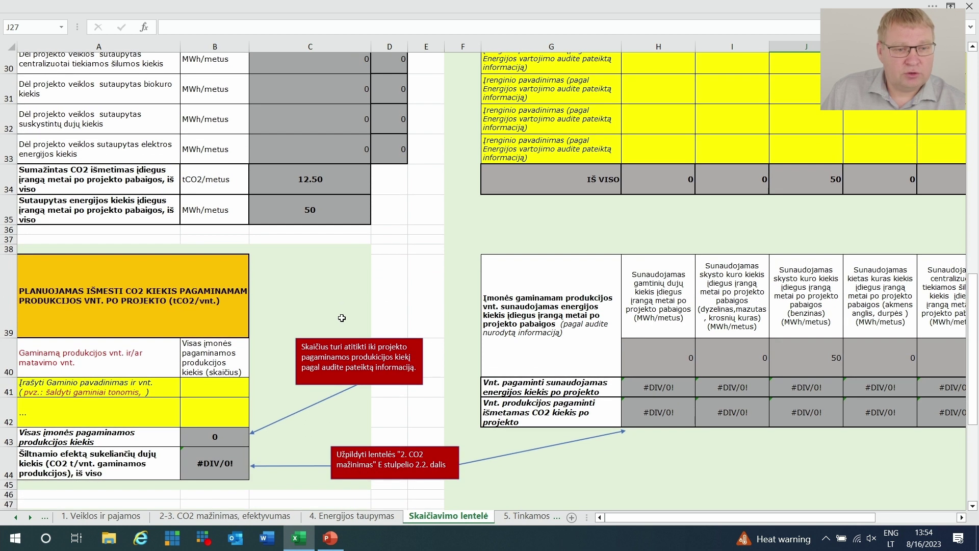
{"action": "scroll", "coordinate": [309, 258], "scroll_direction": "down", "scroll_amount": 1}
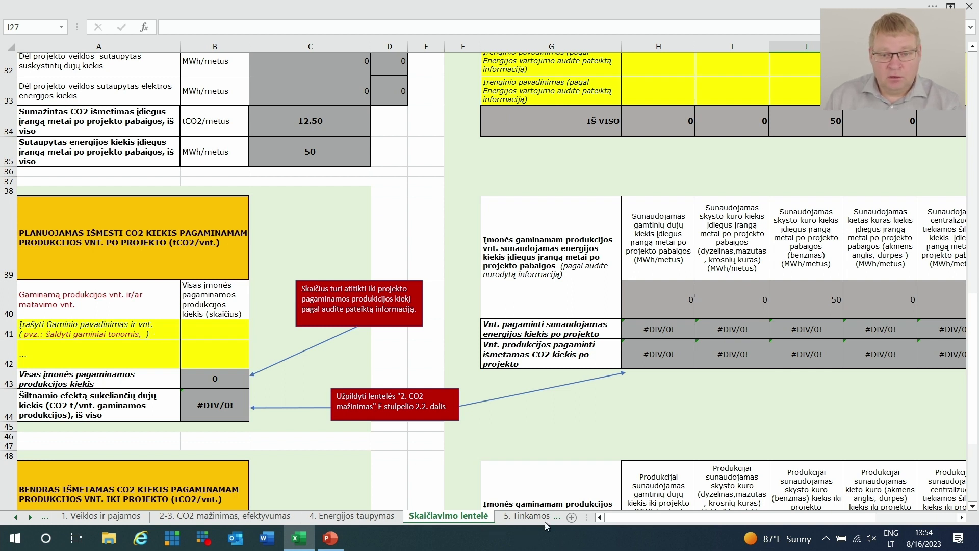
- Enter 100 as the quantity for the first product in the post-project CO2 per production unit table, cell B41
{"action": "left_click_drag", "start_coordinate": [614, 518], "coordinate": [630, 536]}
{"action": "scroll", "coordinate": [683, 453], "scroll_direction": "up", "scroll_amount": 5}
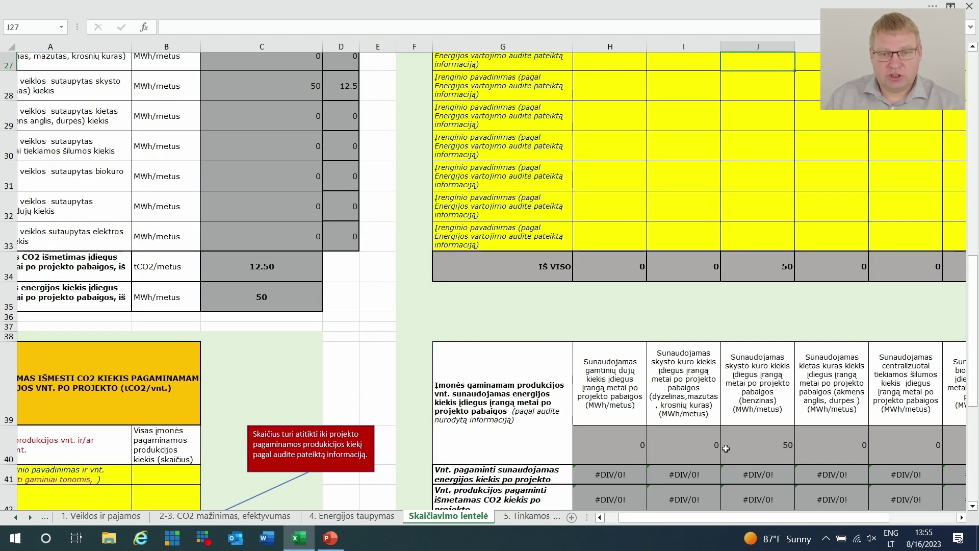
{"action": "scroll", "coordinate": [683, 453], "scroll_direction": "up", "scroll_amount": 3}
{"action": "scroll", "coordinate": [684, 453], "scroll_direction": "down", "scroll_amount": 7}
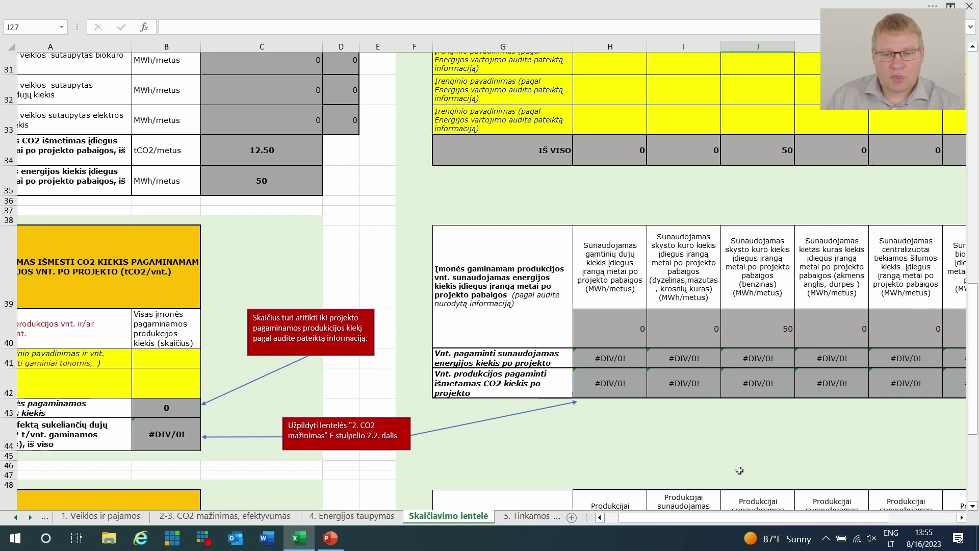
{"action": "left_click_drag", "start_coordinate": [729, 517], "coordinate": [715, 518]}
{"action": "left_click", "coordinate": [203, 357]}
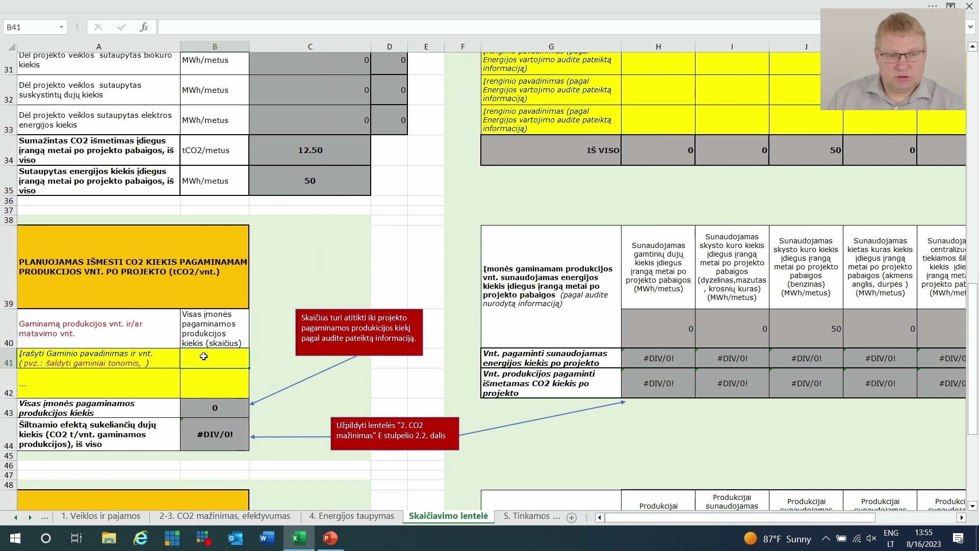
{"action": "type", "text": "100"}
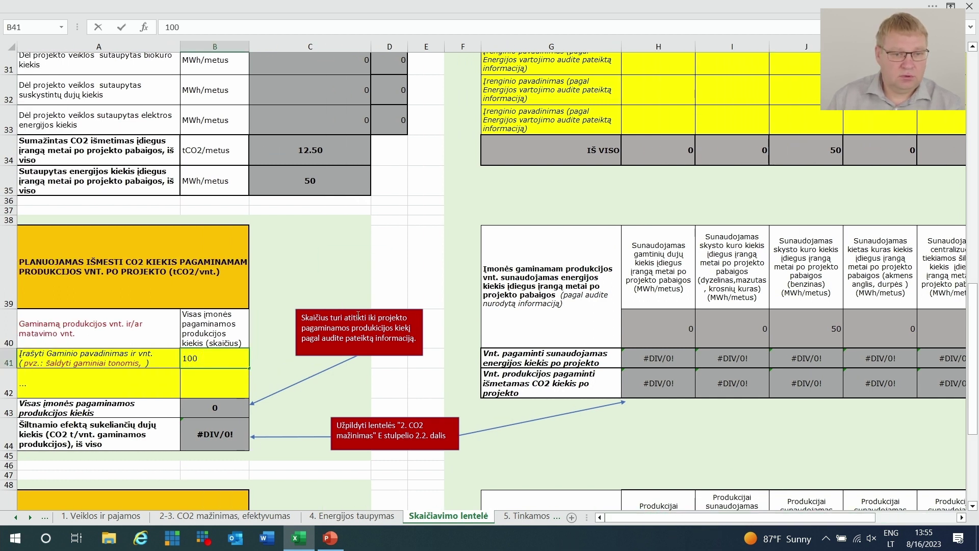
{"action": "left_click", "coordinate": [304, 396]}
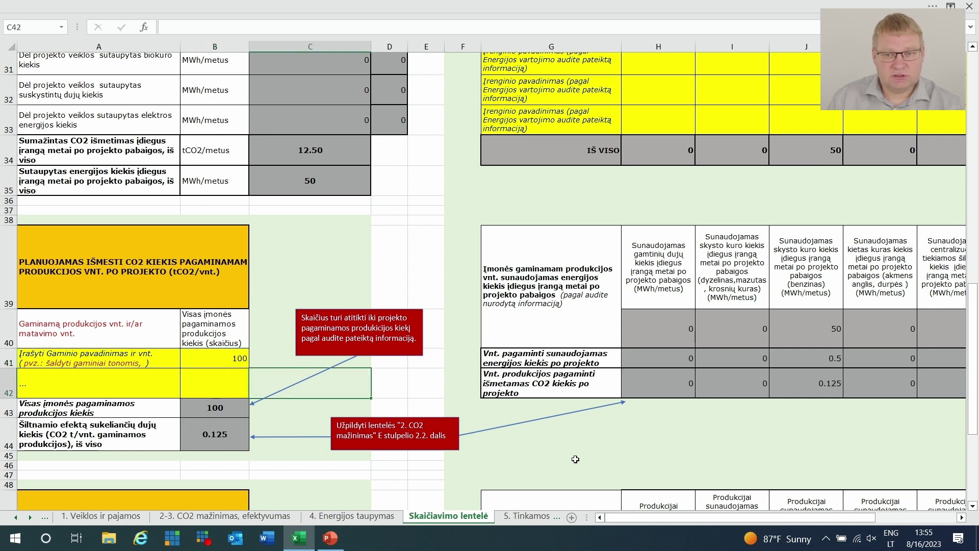
- Examine the pre-project CO2 per production unit table and the annual primary energy savings table on the "4. Energijos taupymas" sheet
{"action": "scroll", "coordinate": [419, 412], "scroll_direction": "down", "scroll_amount": 4}
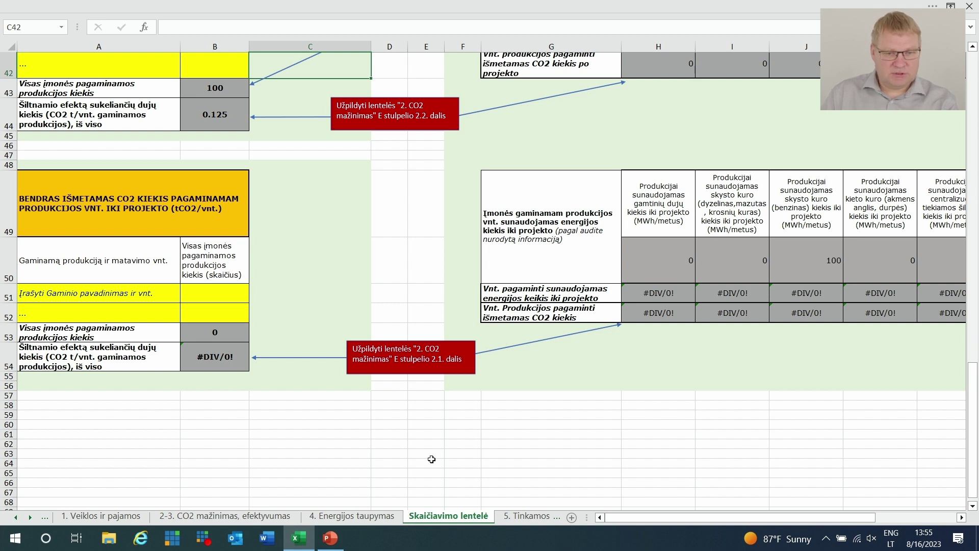
{"action": "left_click", "coordinate": [353, 517]}
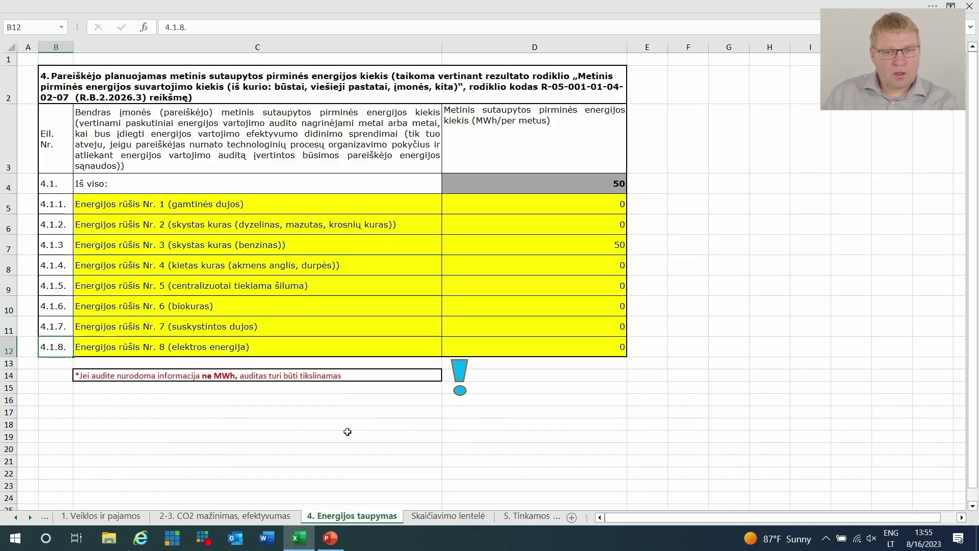
{"action": "scroll", "coordinate": [348, 431], "scroll_direction": "down", "scroll_amount": 3}
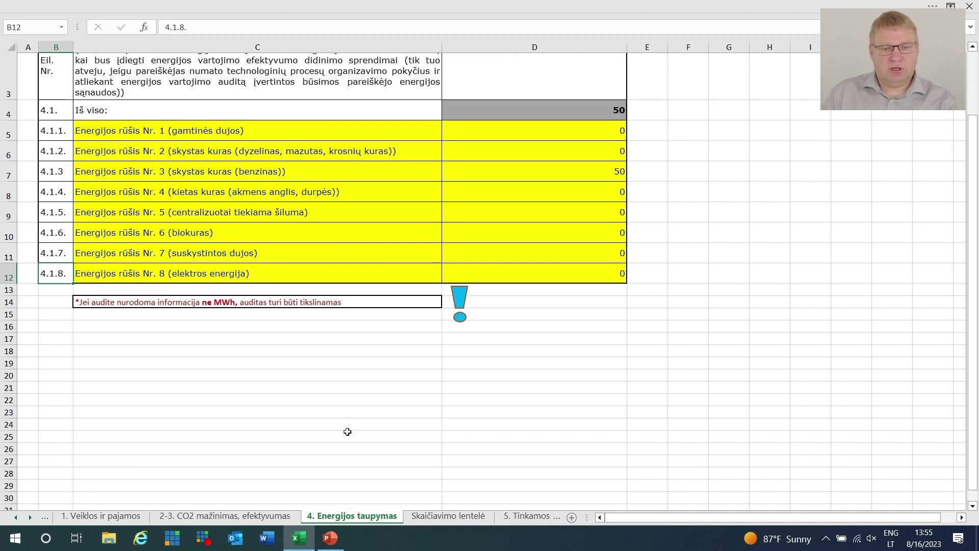
{"action": "scroll", "coordinate": [373, 439], "scroll_direction": "up", "scroll_amount": 3}
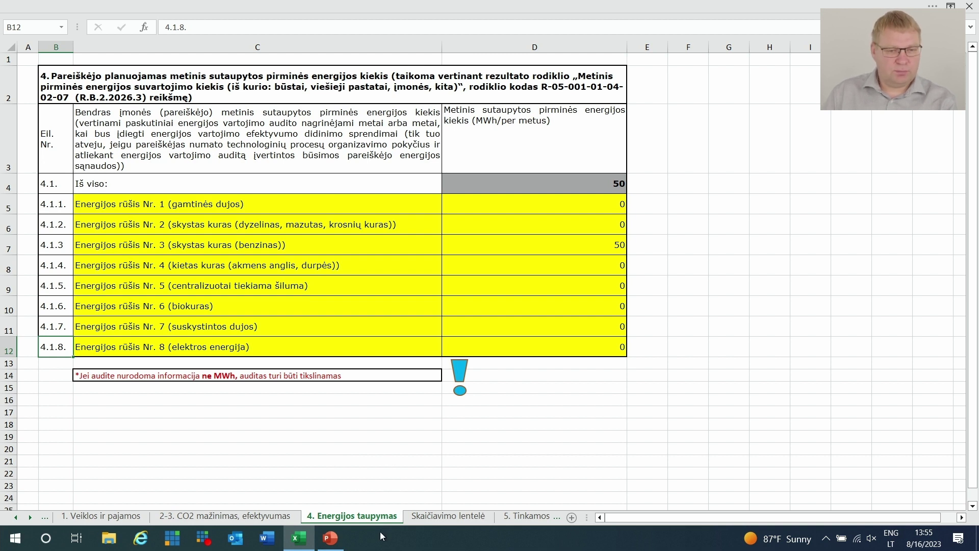
- On the "2-3. CO2 mažinimas, efektyvumas" sheet, examine emission tables 2.1 and 2.2 with the reduction ratio and projected emissions rows
{"action": "left_click", "coordinate": [253, 528]}
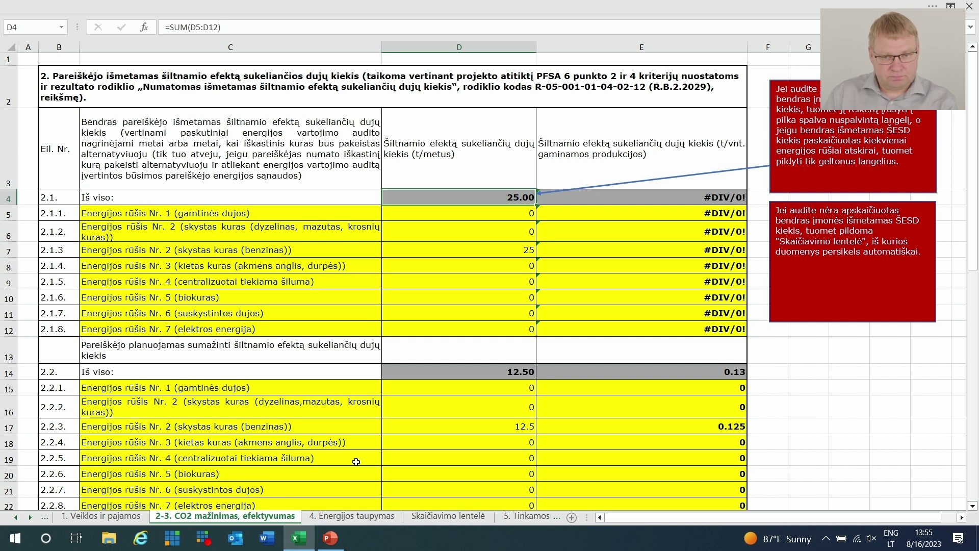
{"action": "scroll", "coordinate": [356, 462], "scroll_direction": "down", "scroll_amount": 1}
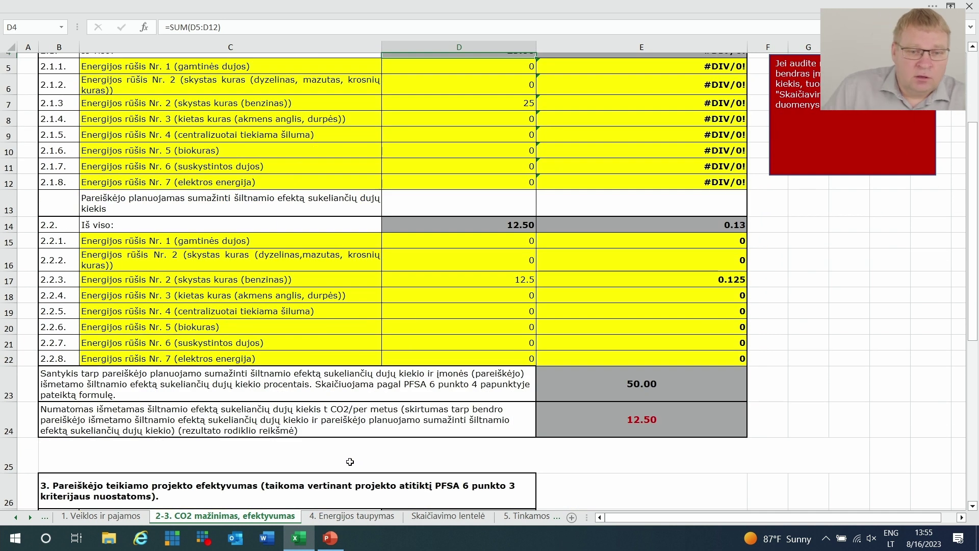
{"action": "scroll", "coordinate": [463, 441], "scroll_direction": "up", "scroll_amount": 1}
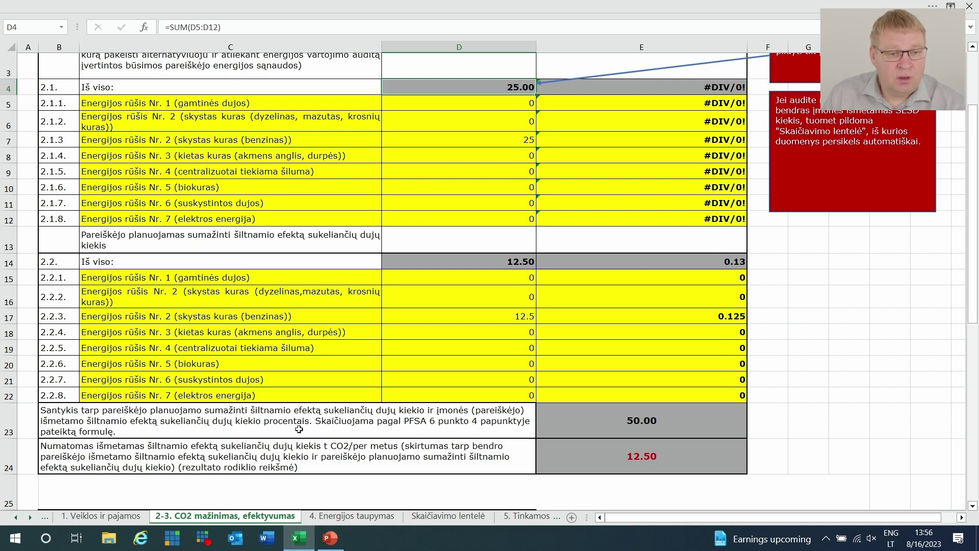
{"action": "scroll", "coordinate": [303, 476], "scroll_direction": "down", "scroll_amount": 1}
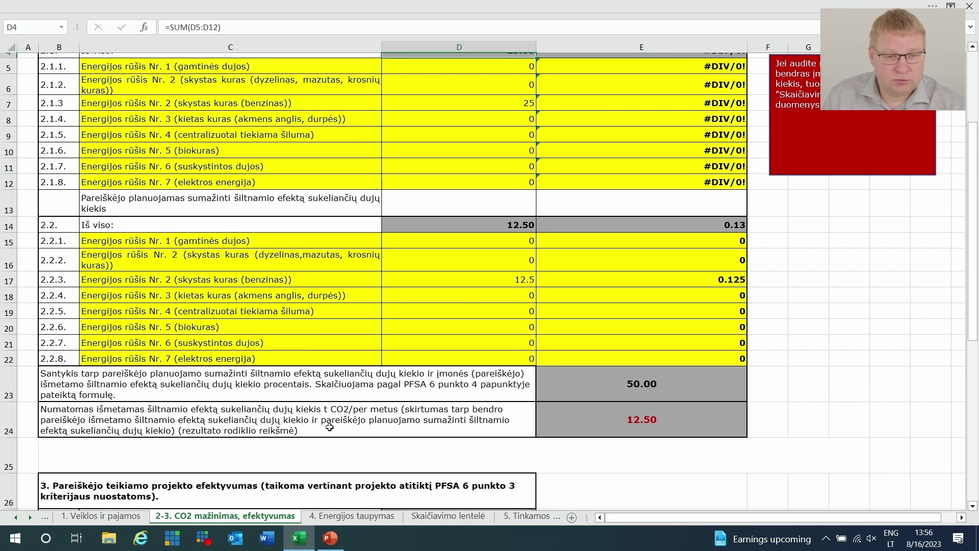
- Enter 100000 Eur as the applicant's requested funding amount in row 3.2, cell D28, and check the efficiency ratio and notes below
{"action": "scroll", "coordinate": [330, 427], "scroll_direction": "down", "scroll_amount": 3}
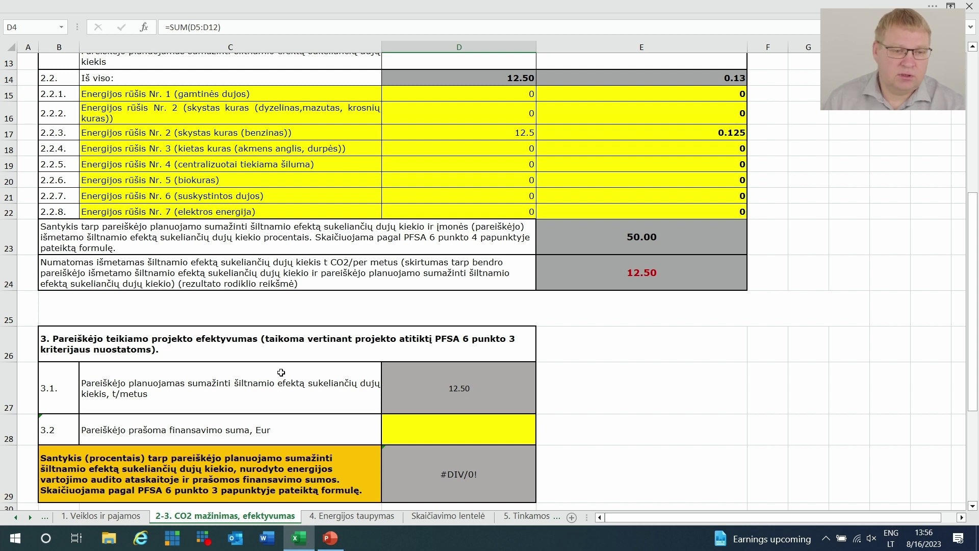
{"action": "scroll", "coordinate": [359, 400], "scroll_direction": "down", "scroll_amount": 1}
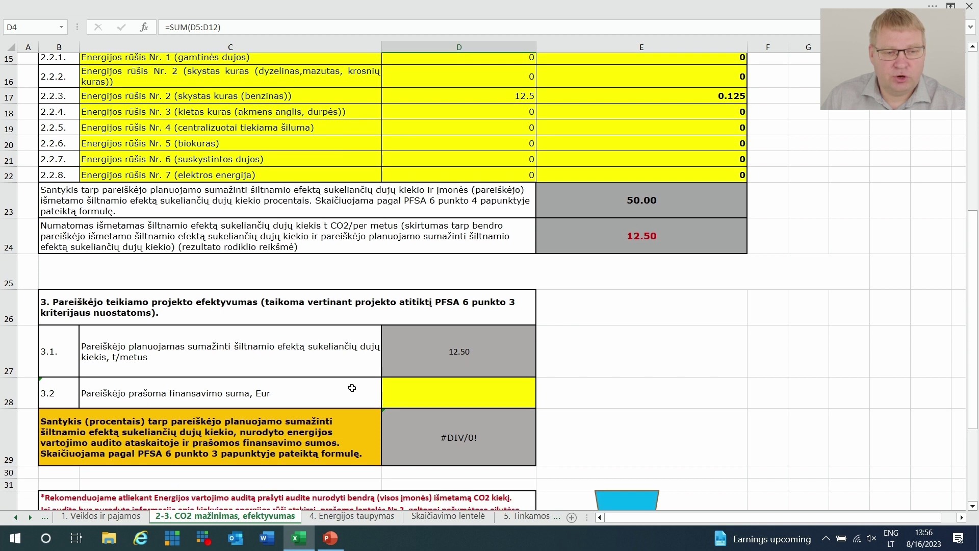
{"action": "left_click", "coordinate": [461, 393]}
{"action": "type", "text": "1"}
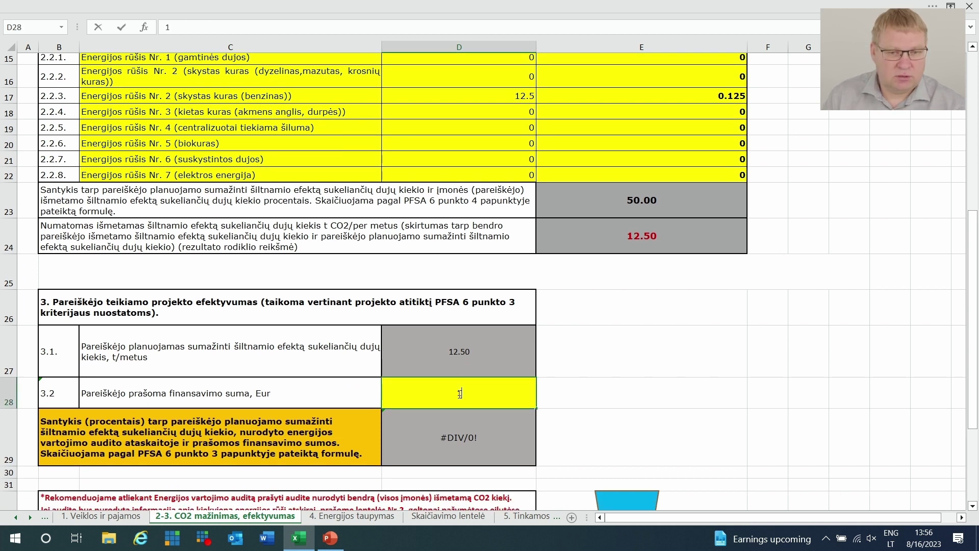
{"action": "type", "text": "00000"}
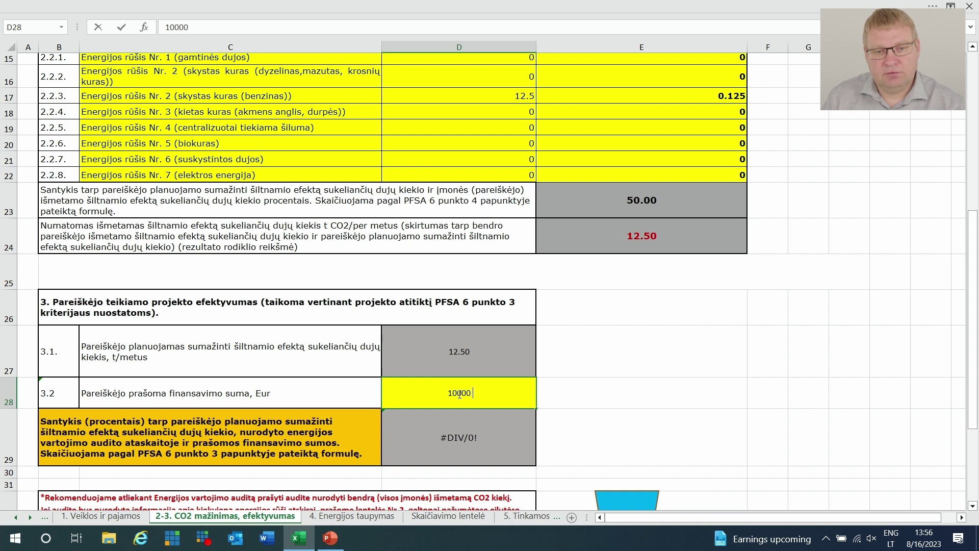
{"action": "left_click", "coordinate": [541, 398]}
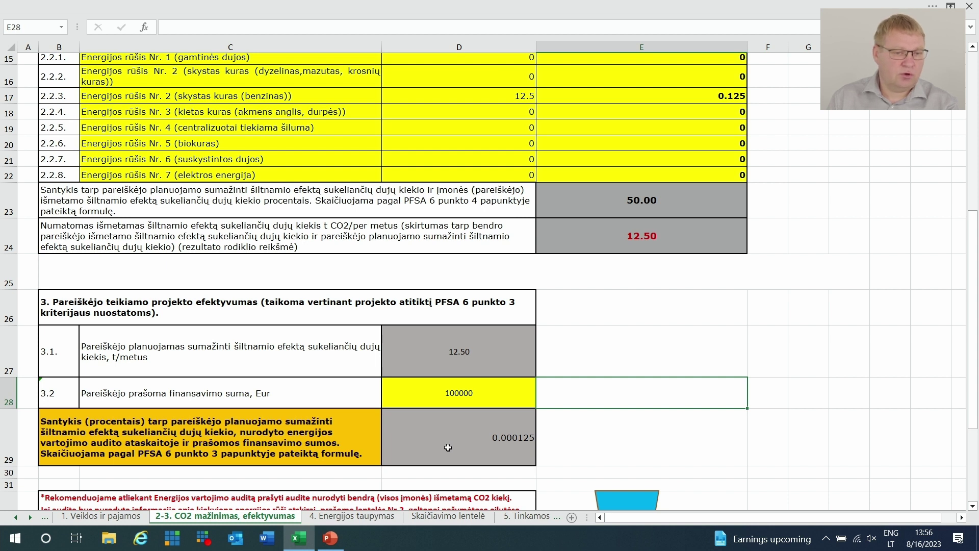
{"action": "scroll", "coordinate": [448, 447], "scroll_direction": "down", "scroll_amount": 1}
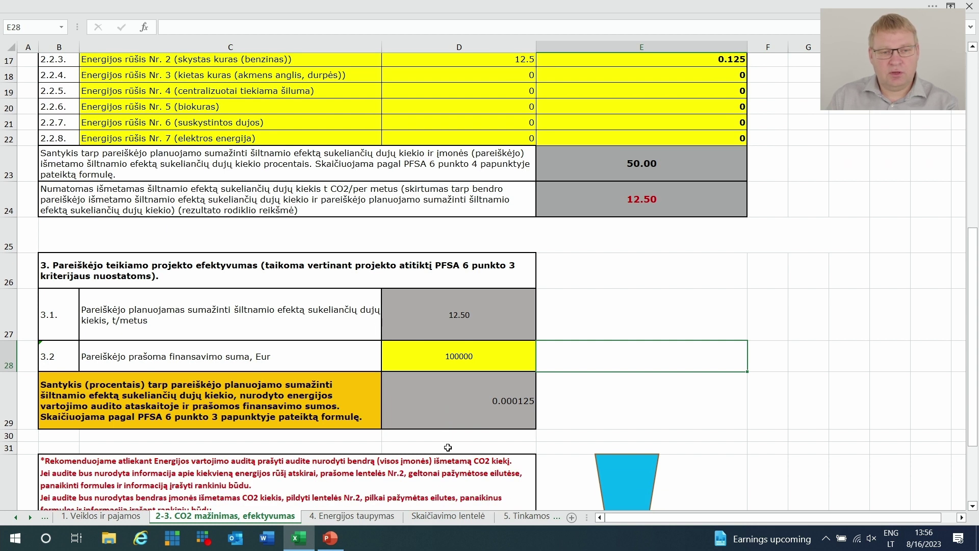
{"action": "scroll", "coordinate": [448, 448], "scroll_direction": "down", "scroll_amount": 3}
{"action": "scroll", "coordinate": [448, 448], "scroll_direction": "up", "scroll_amount": 4}
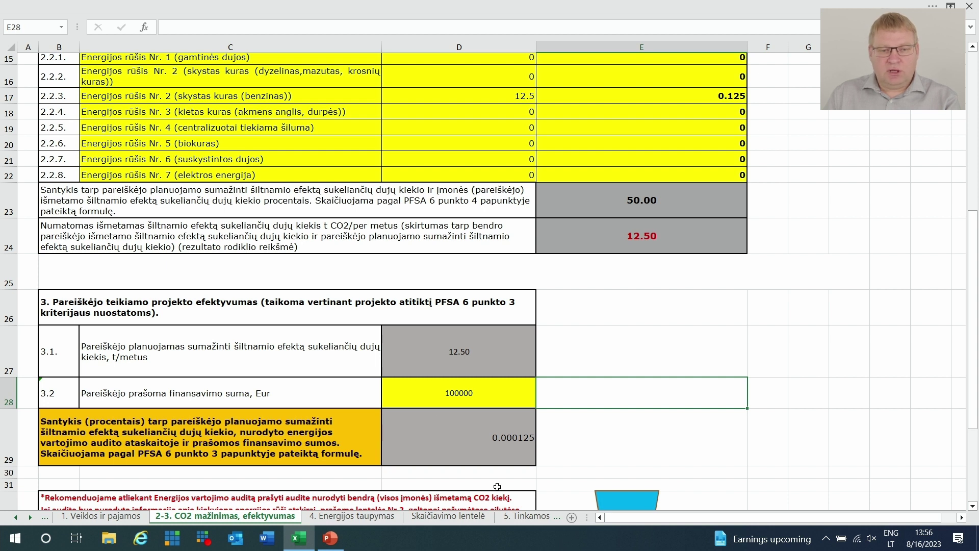
- Examine the eligible costs table on the "5. Tinkamos finansuoti išlaidos" sheet and the sustainable jobs table on "6. Tvarios darbo vietos"
{"action": "left_click", "coordinate": [527, 516]}
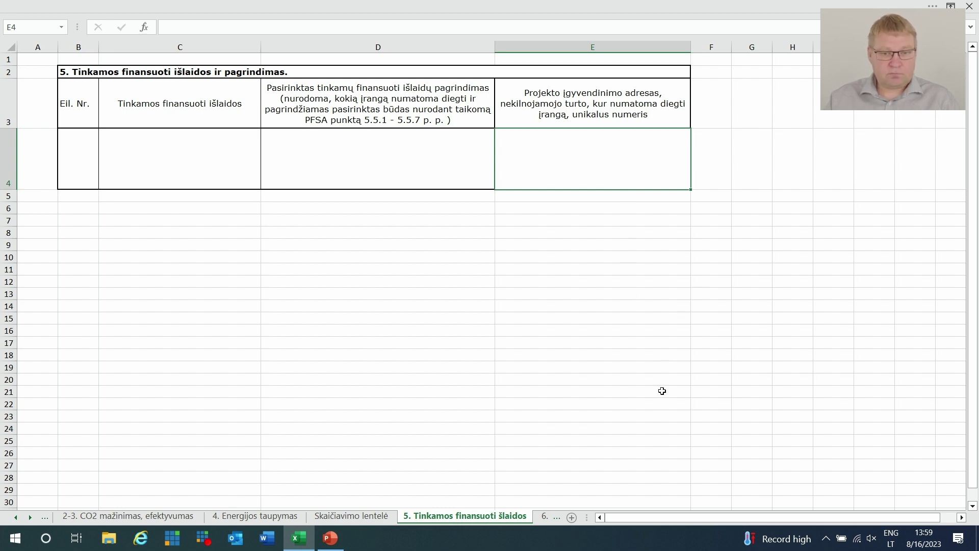
{"action": "left_click", "coordinate": [544, 517]}
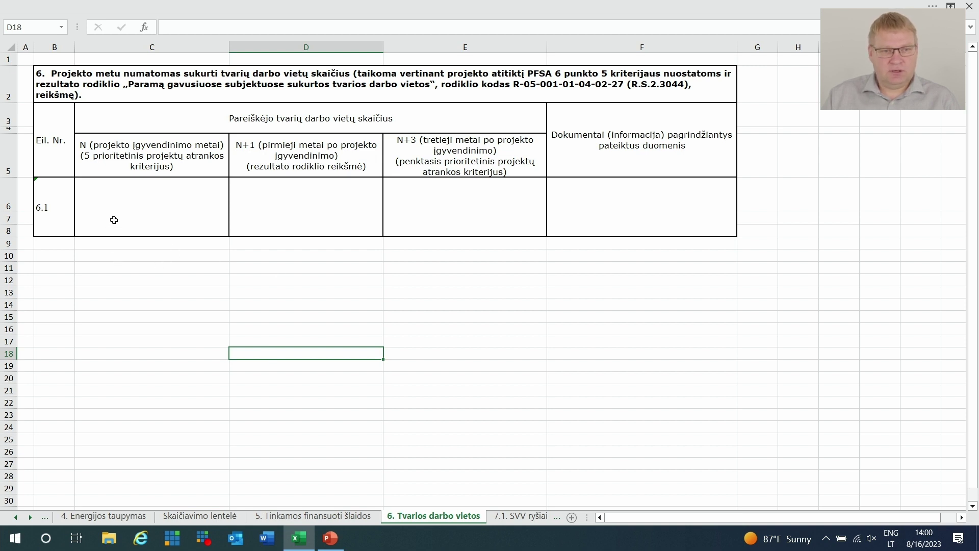
{"action": "left_click", "coordinate": [123, 204]}
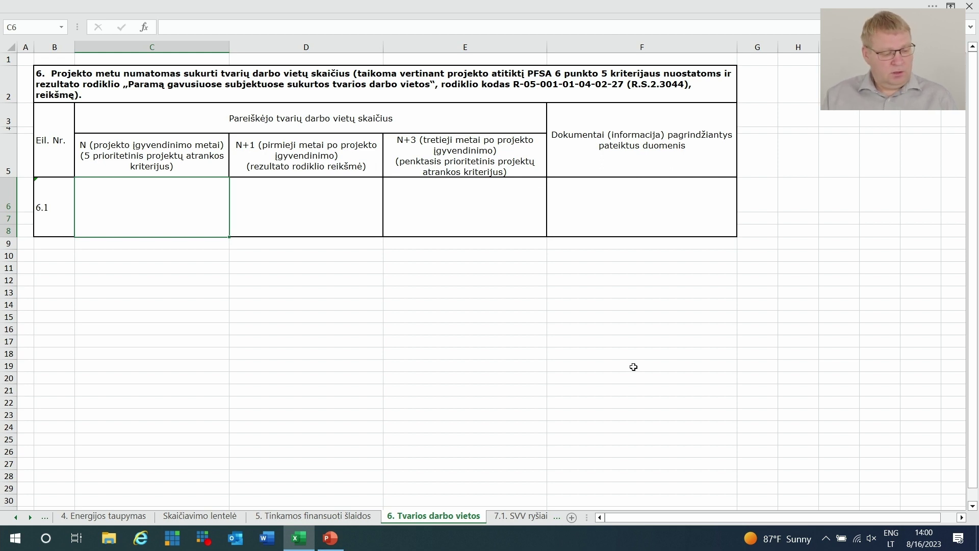
- Look through SVV sheets 7.1 to 7.3 and read the shareholder and ownership questions on "7.1. SVV ryšiai"
{"action": "left_click", "coordinate": [507, 523]}
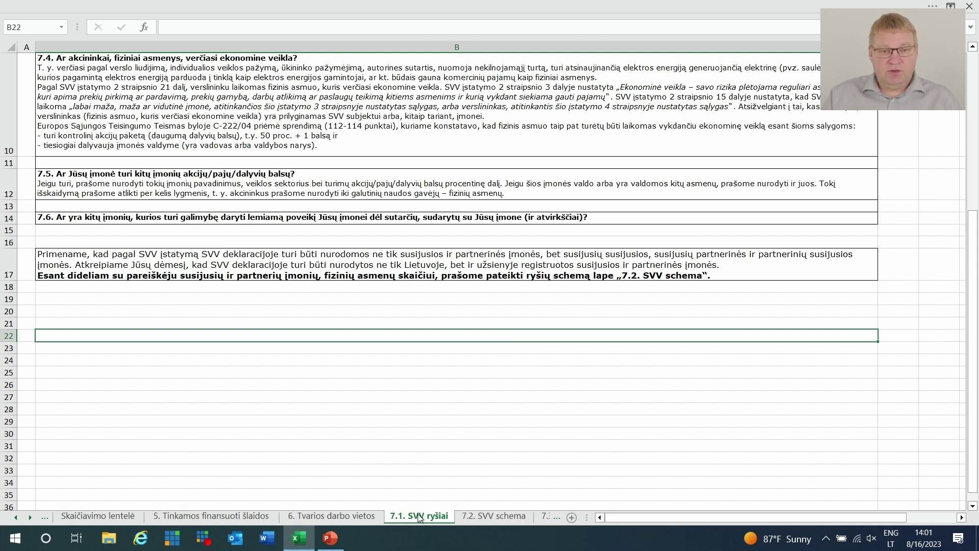
{"action": "left_click", "coordinate": [482, 516]}
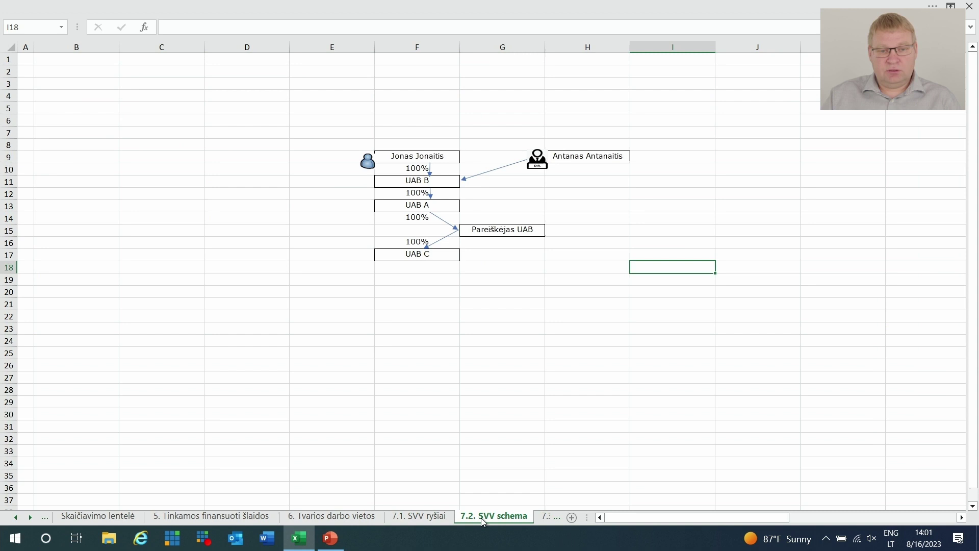
{"action": "left_click", "coordinate": [547, 516]}
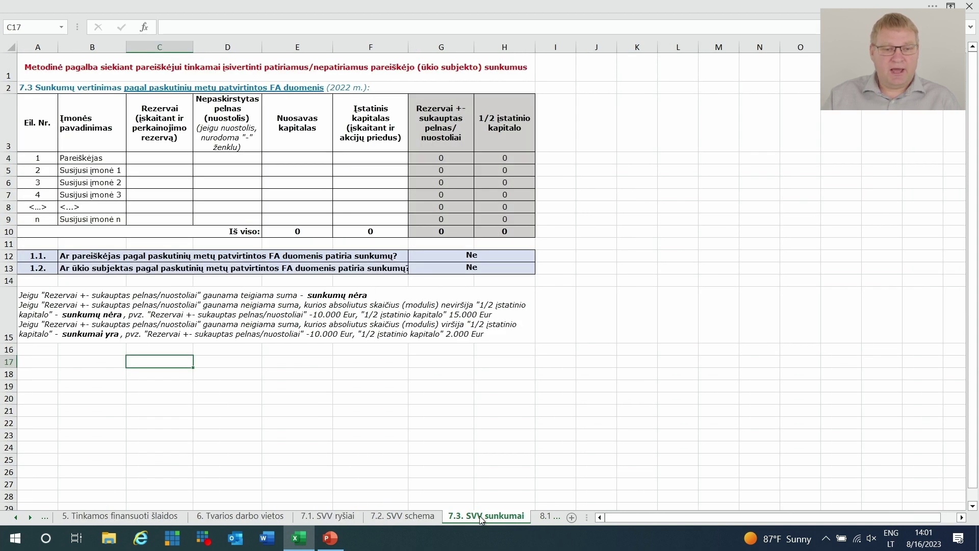
{"action": "left_click", "coordinate": [327, 517]}
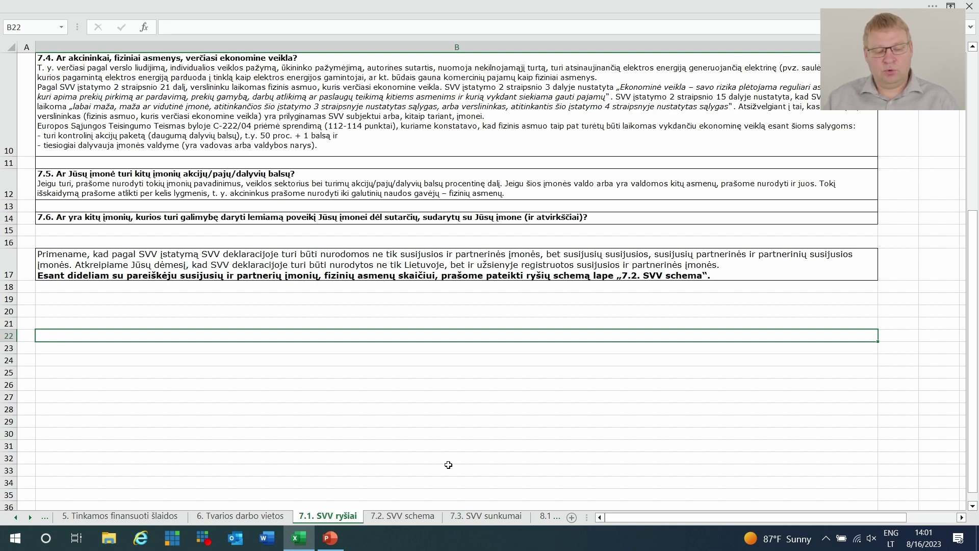
{"action": "scroll", "coordinate": [399, 478], "scroll_direction": "up", "scroll_amount": 2}
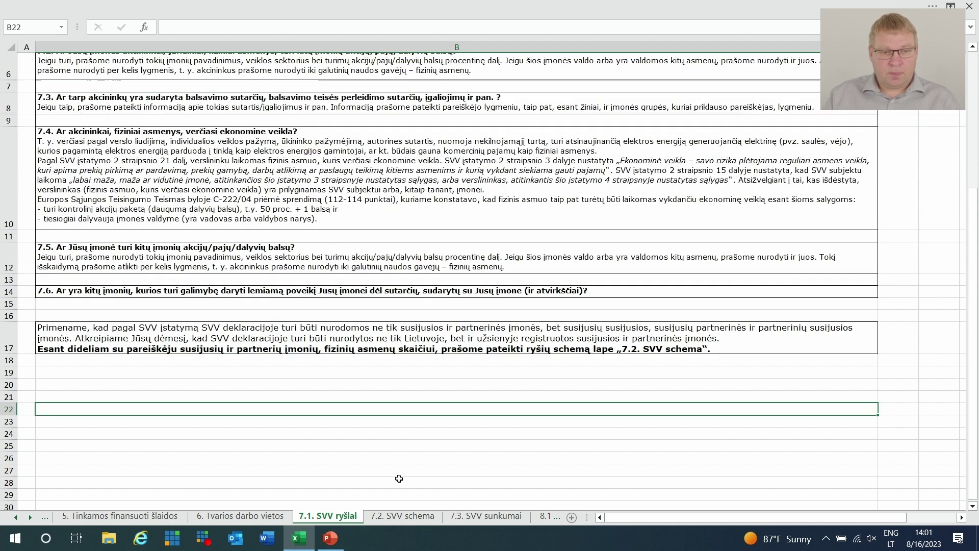
{"action": "scroll", "coordinate": [399, 479], "scroll_direction": "up", "scroll_amount": 1}
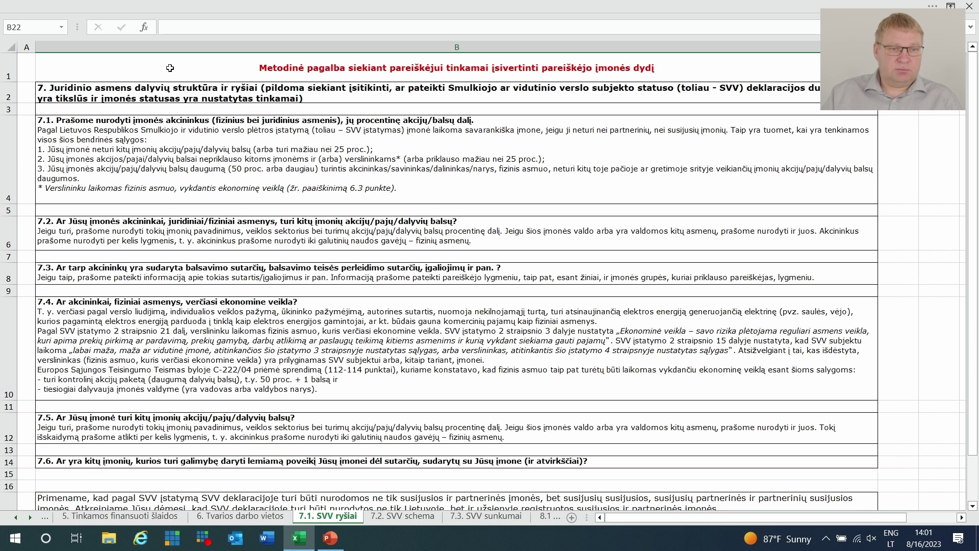
{"action": "scroll", "coordinate": [292, 396], "scroll_direction": "down", "scroll_amount": 1}
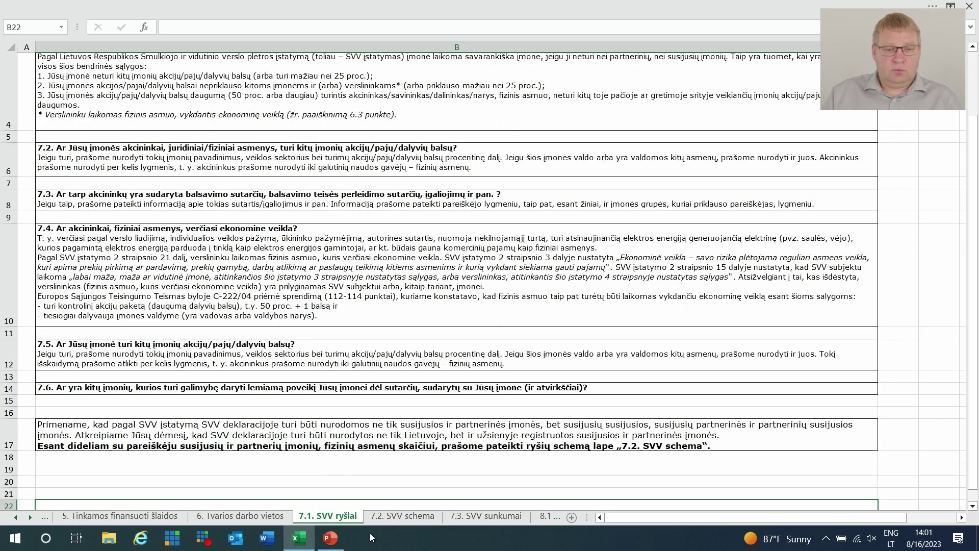
- Review the ownership diagram on "7.2. SVV schema", the "7.3. SVV sunkumai" assessment table, and the large-company questions on "8.1. Didelės įmonės ryšiai"
{"action": "left_click", "coordinate": [388, 520]}
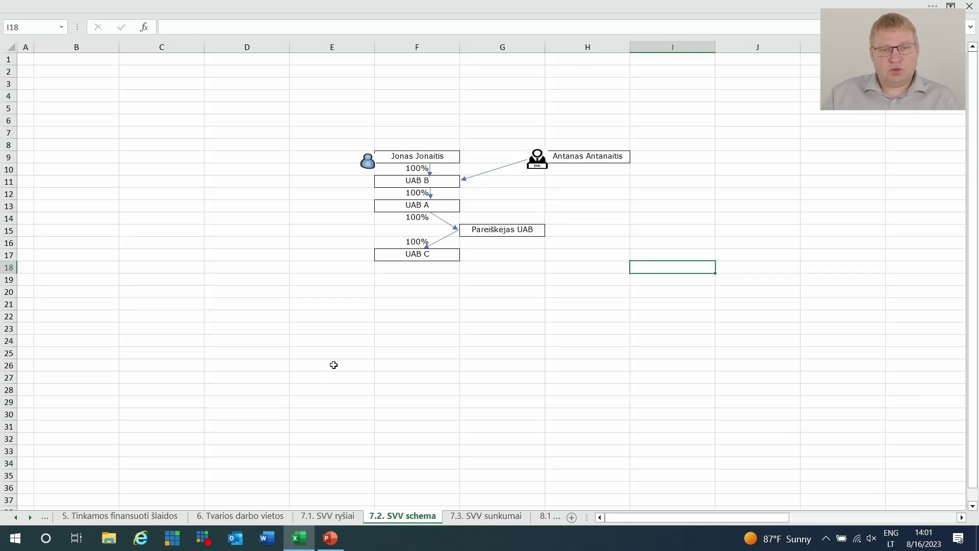
{"action": "left_click", "coordinate": [481, 519]}
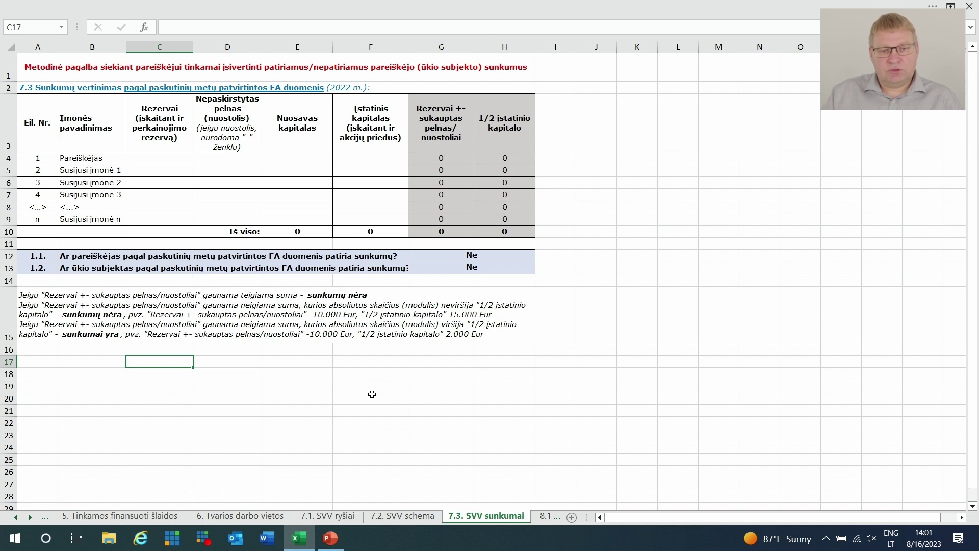
{"action": "left_click", "coordinate": [544, 517]}
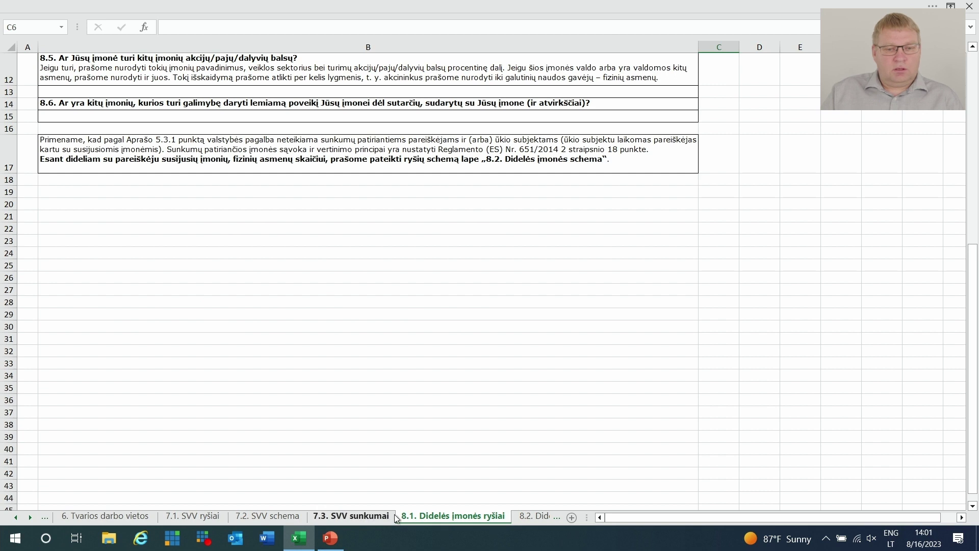
{"action": "left_click", "coordinate": [360, 517]}
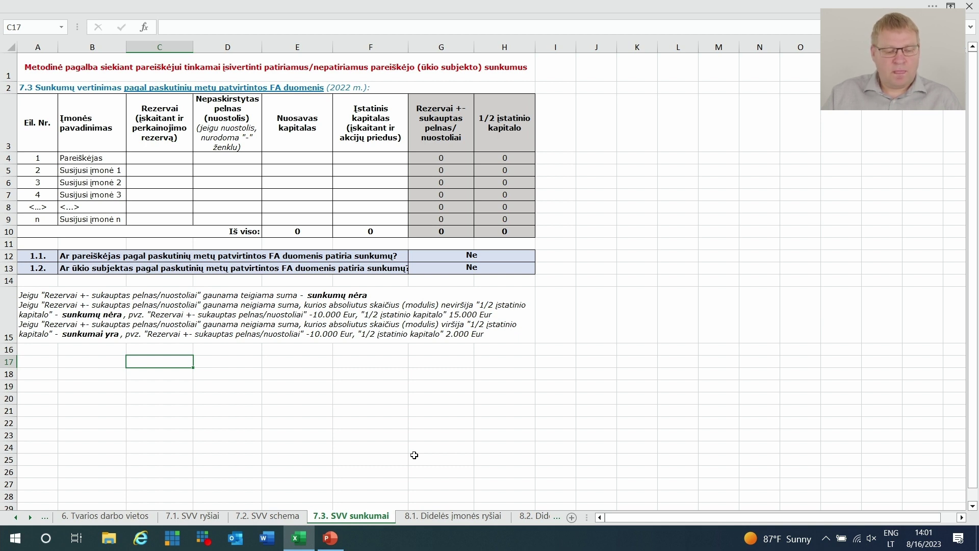
{"action": "left_click", "coordinate": [445, 516]}
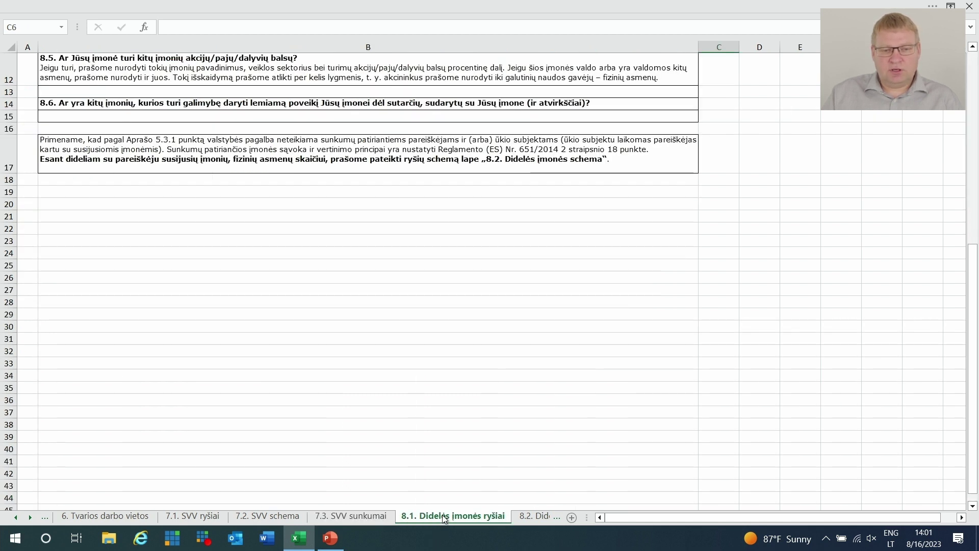
- Review the ownership diagram on "8.2. Didelės įmonės schema" and the financial difficulty assessment tables and notes on "8.3. Didelės įmonės sunkumai"
{"action": "left_click", "coordinate": [531, 519]}
{"action": "left_click", "coordinate": [530, 518]}
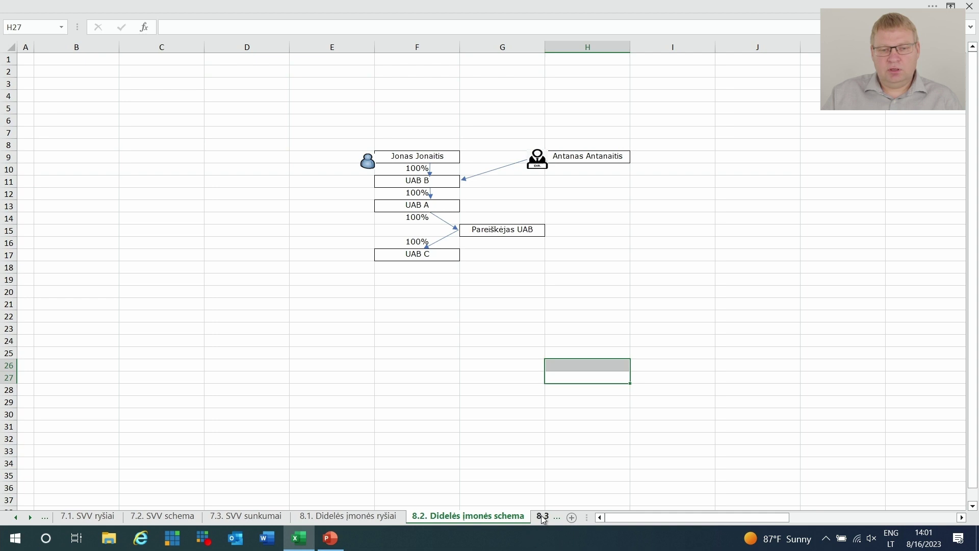
{"action": "left_click", "coordinate": [542, 517]}
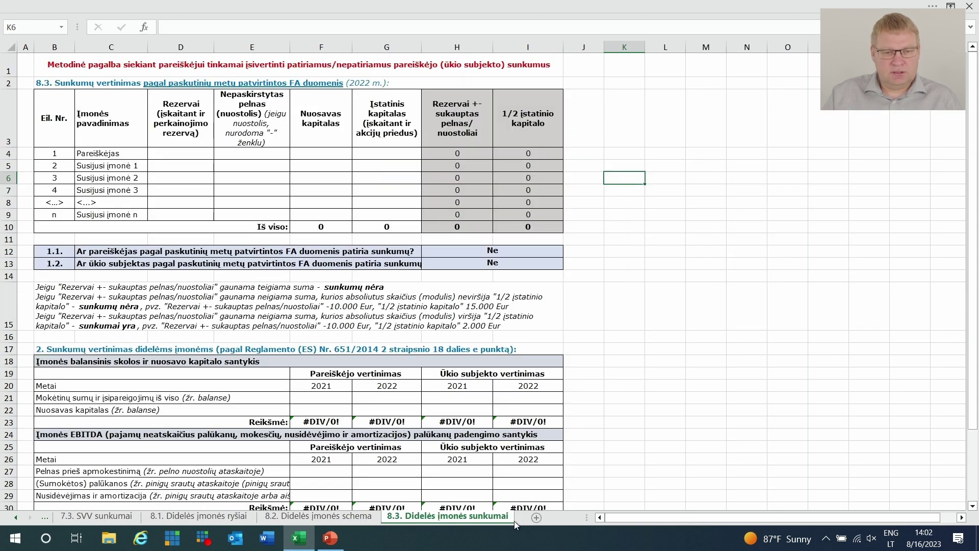
{"action": "scroll", "coordinate": [437, 452], "scroll_direction": "down", "scroll_amount": 1}
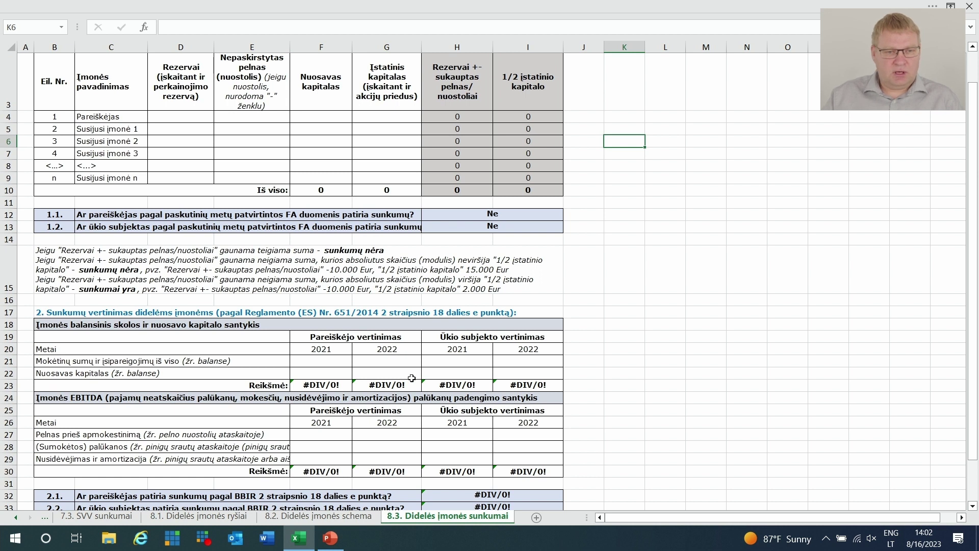
{"action": "scroll", "coordinate": [411, 378], "scroll_direction": "down", "scroll_amount": 1}
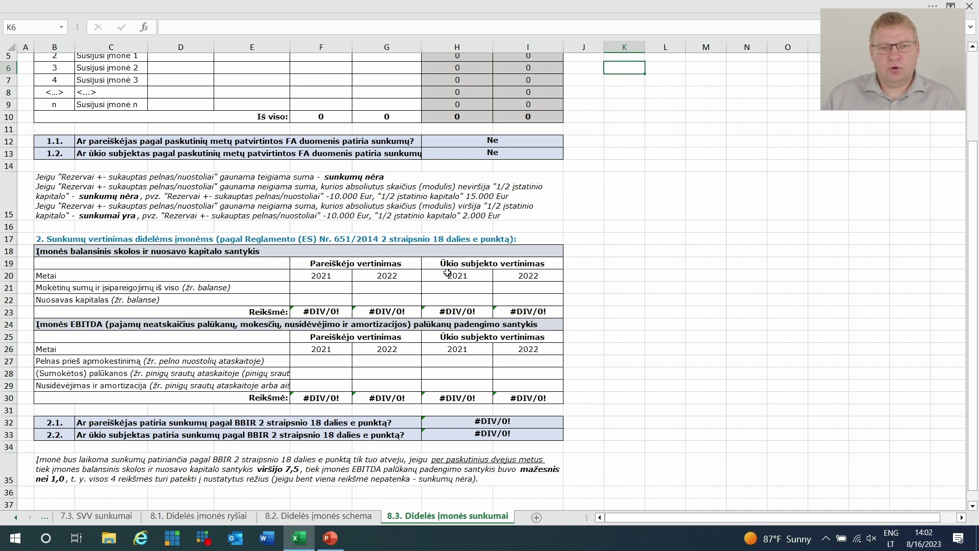
{"action": "scroll", "coordinate": [447, 273], "scroll_direction": "down", "scroll_amount": 3}
{"action": "scroll", "coordinate": [449, 280], "scroll_direction": "up", "scroll_amount": 6}
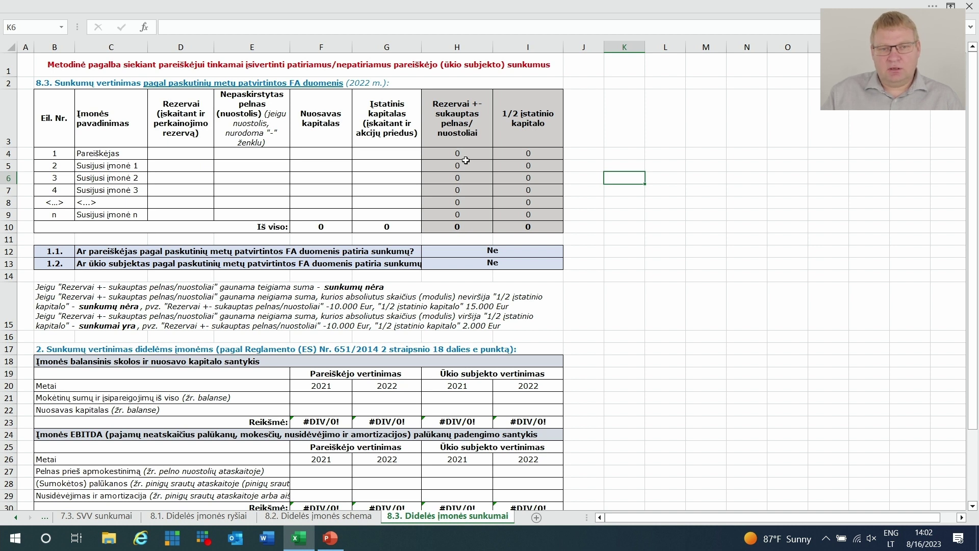
{"action": "scroll", "coordinate": [466, 160], "scroll_direction": "down", "scroll_amount": 2}
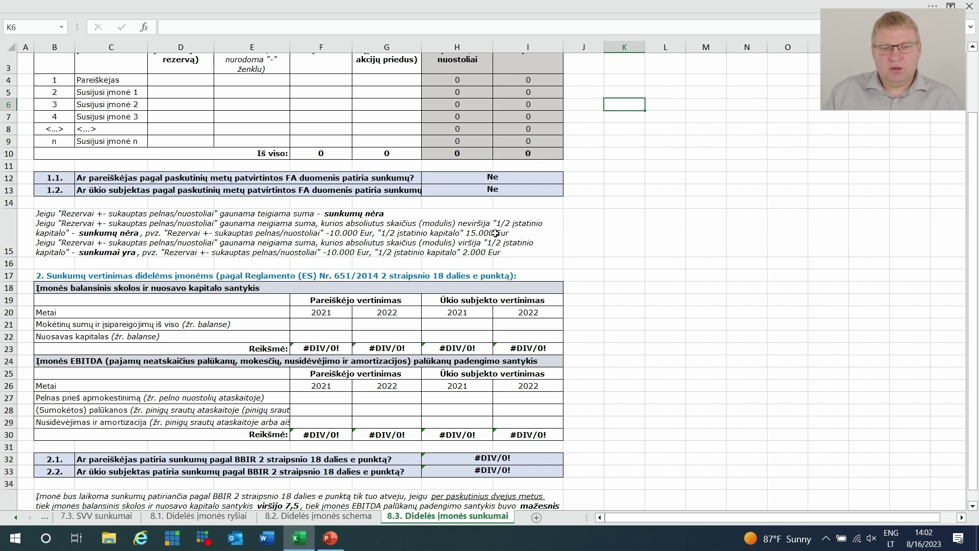
{"action": "scroll", "coordinate": [498, 233], "scroll_direction": "up", "scroll_amount": 2}
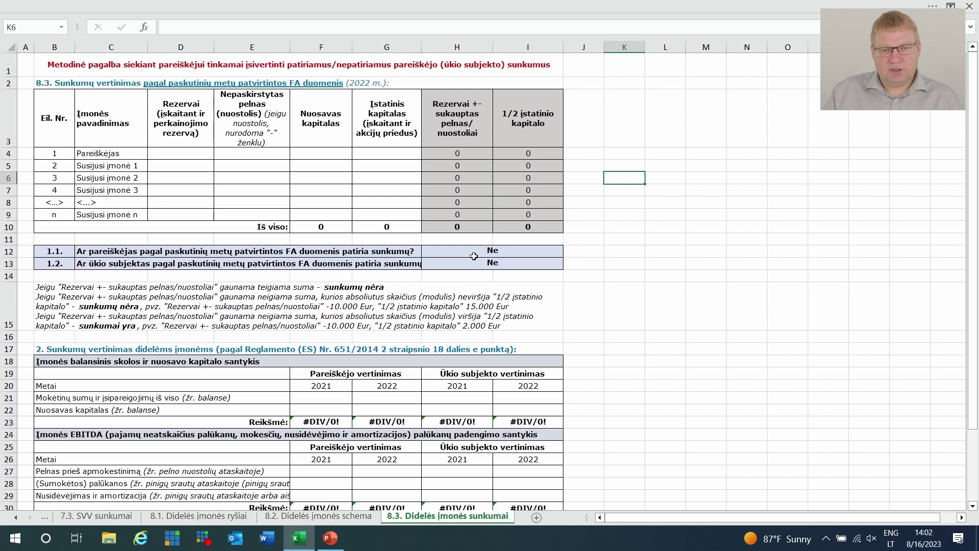